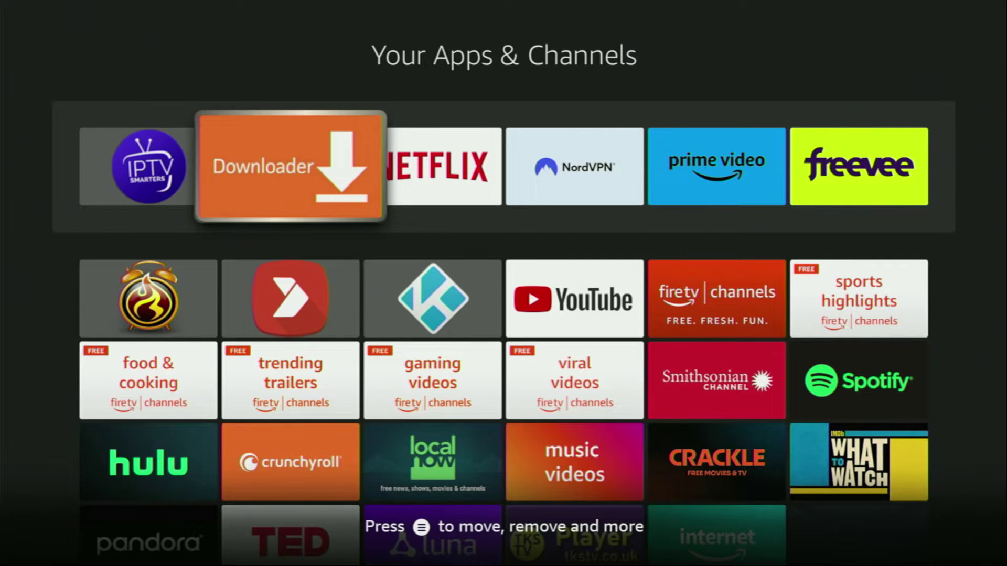
# Back out of the Your Apps & Channels grid to the Fire TV home screen
pyautogui.press('Escape')
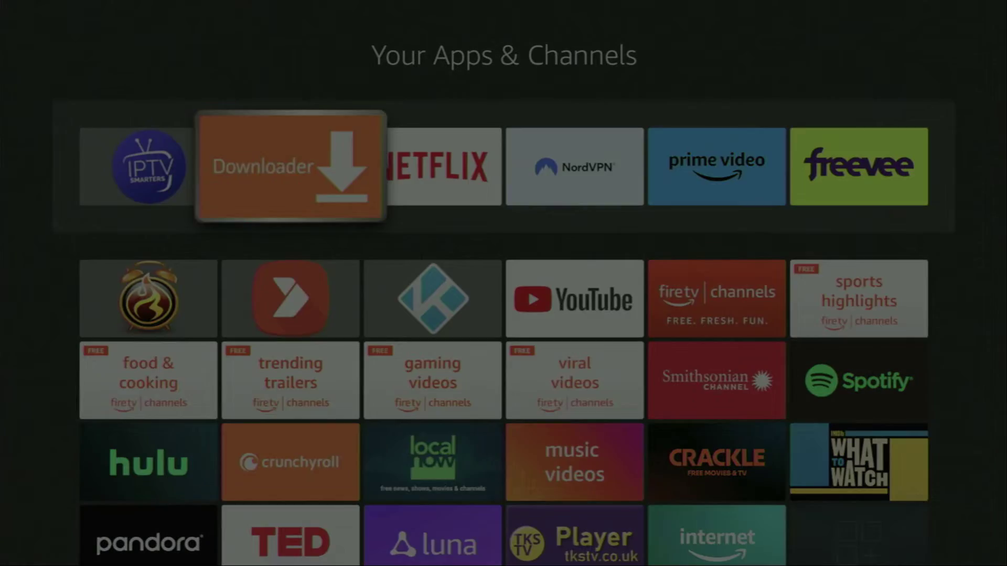
pyautogui.press('Left')
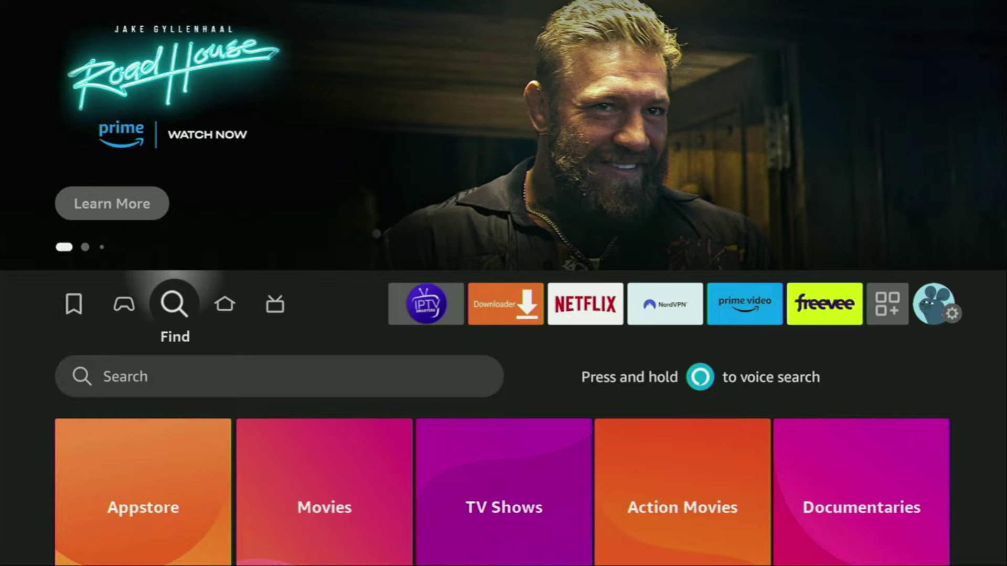
pyautogui.press('Down')
pyautogui.press('Return')
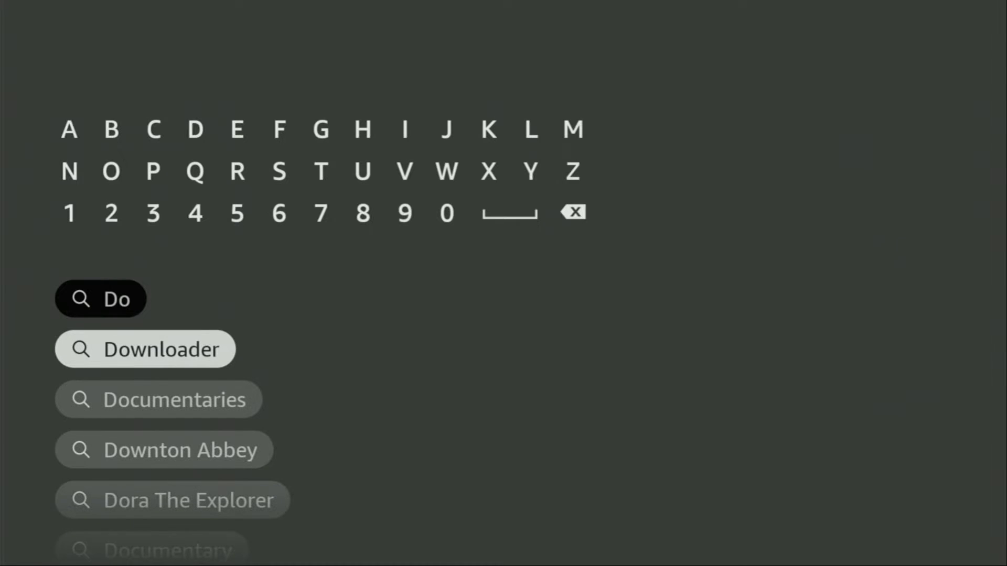
pyautogui.press('Return')
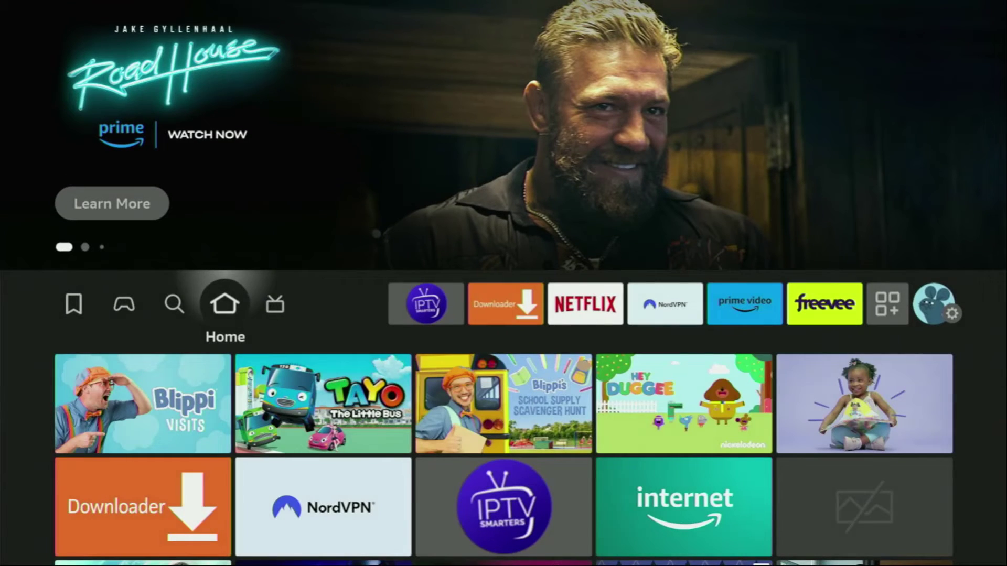
# Go to the Settings gear and open the My Fire TV page with Developer options
pyautogui.press('Right')
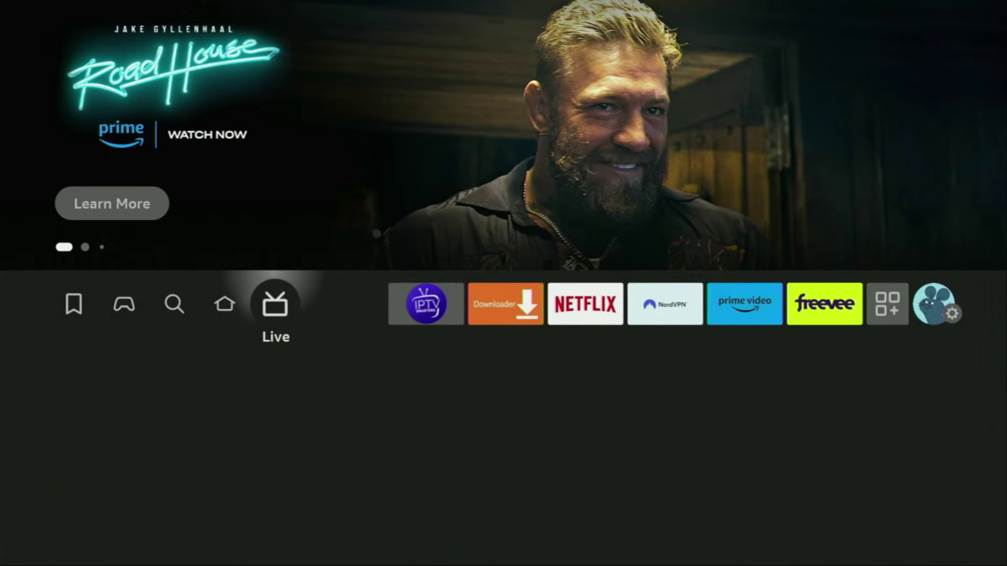
pyautogui.press('Right')
pyautogui.press('Right')
pyautogui.press('Right')
pyautogui.press('Right')
pyautogui.press('Right')
pyautogui.press('Right')
pyautogui.press('Right')
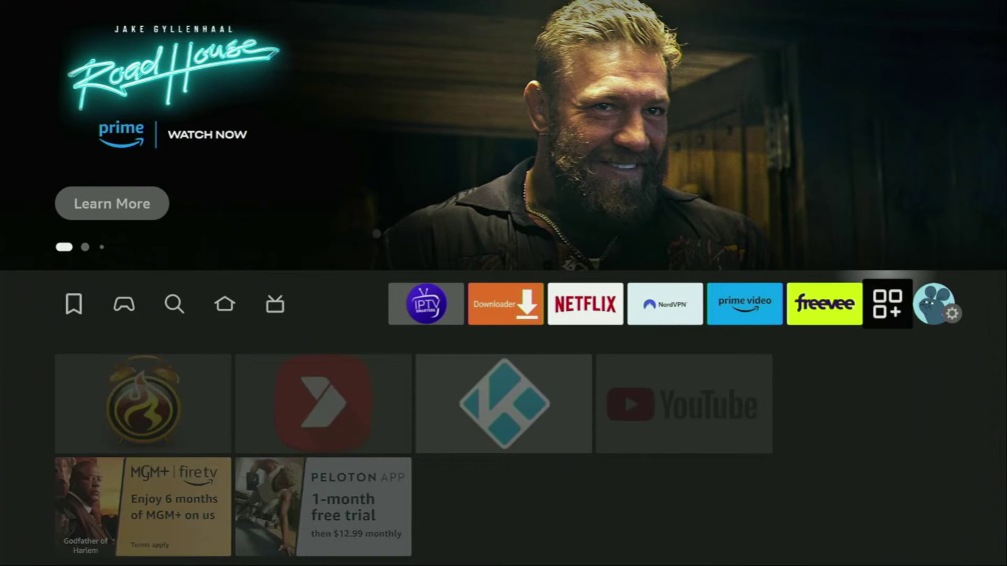
pyautogui.press('Right')
pyautogui.press('Down')
pyautogui.press('Down')
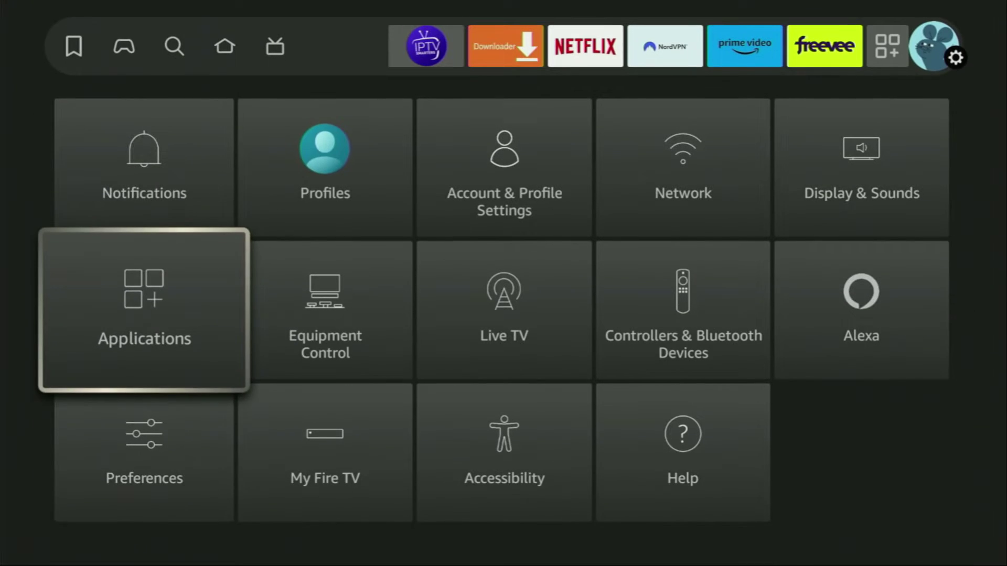
pyautogui.press('Down')
pyautogui.press('Right')
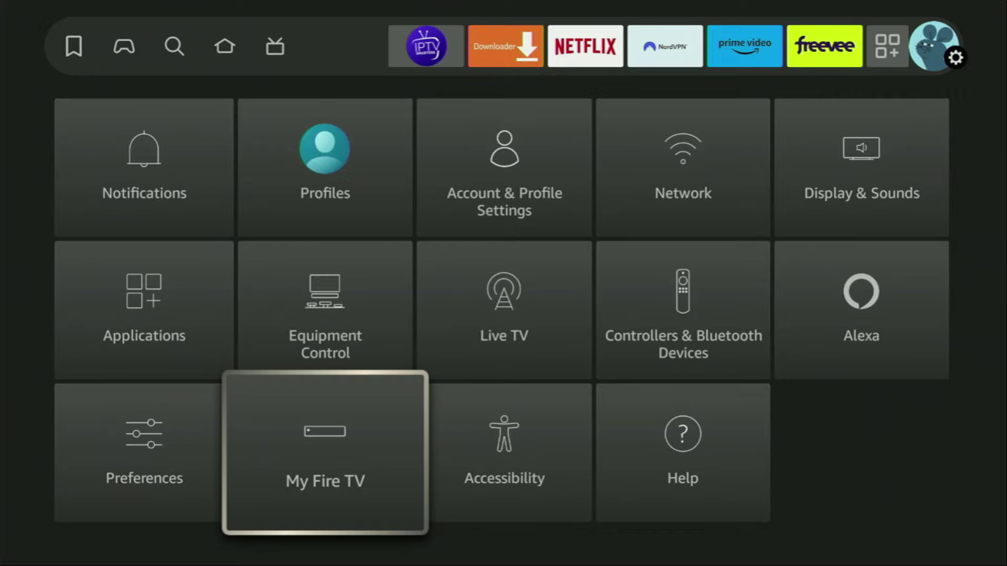
pyautogui.press('Return')
pyautogui.press('Down')
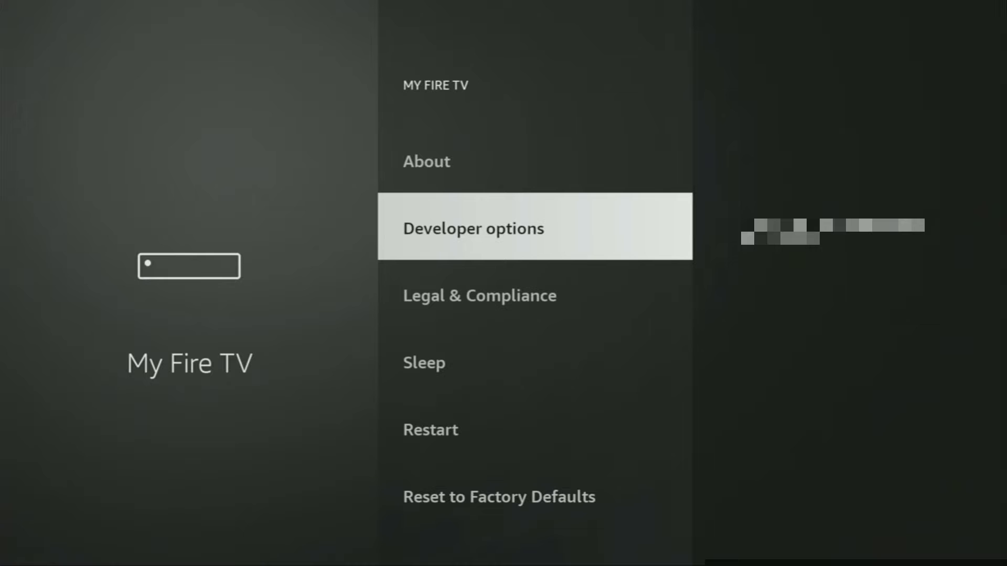
pyautogui.press('Up')
pyautogui.press('Return')
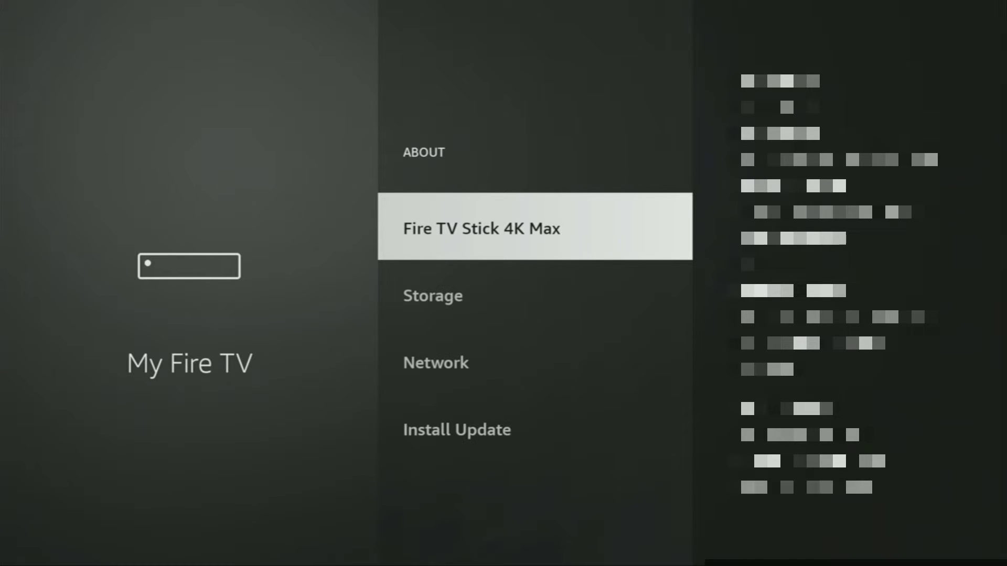
pyautogui.press('Return')
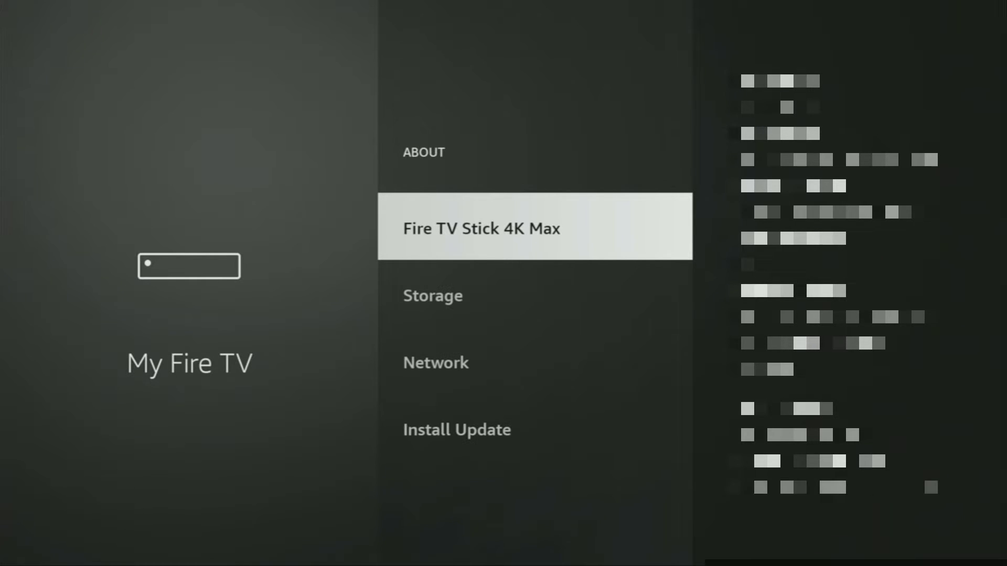
pyautogui.press('Escape')
pyautogui.press('Down')
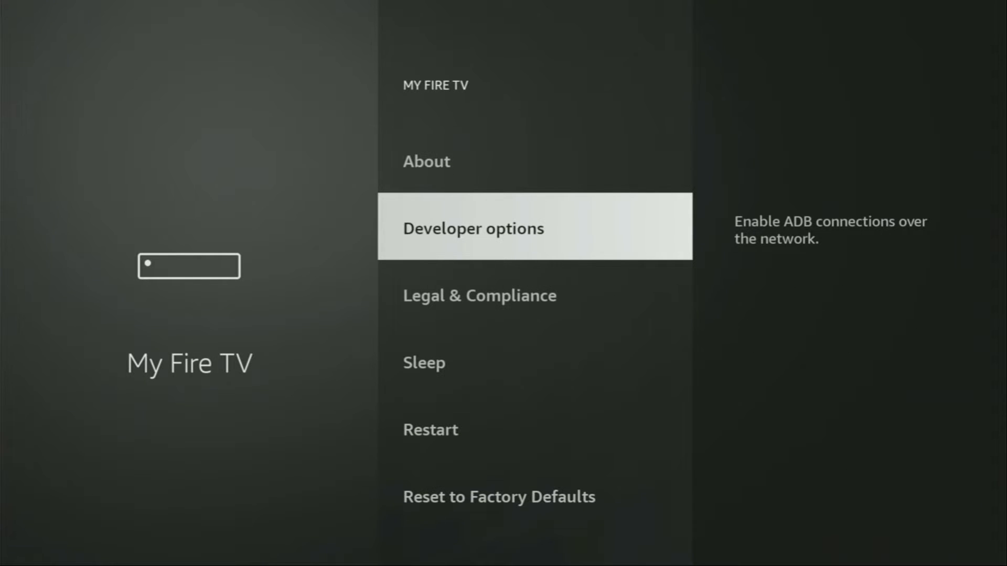
# Open Developer options > Install unknown apps and check that Downloader is set to ON
pyautogui.press('Return')
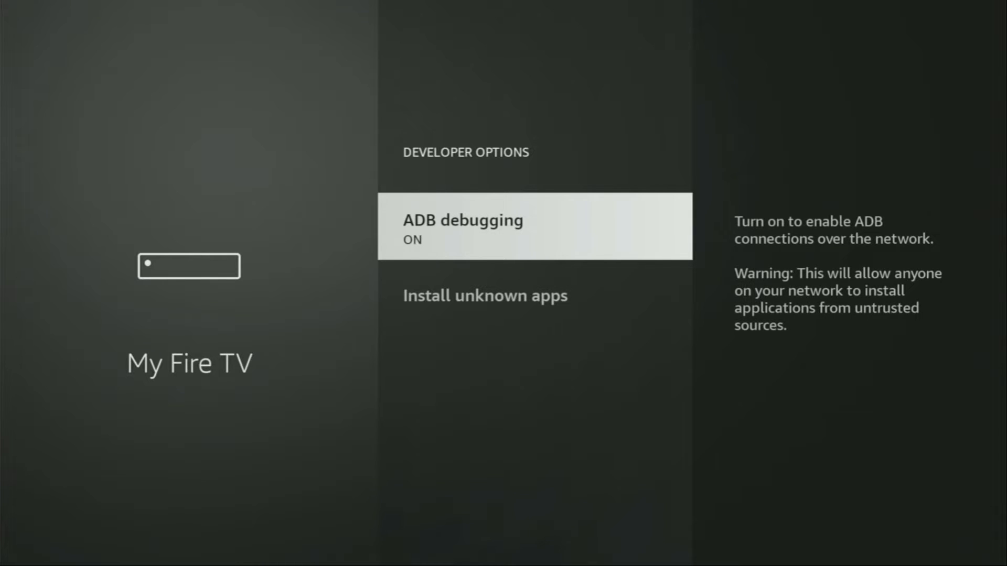
pyautogui.press('Down')
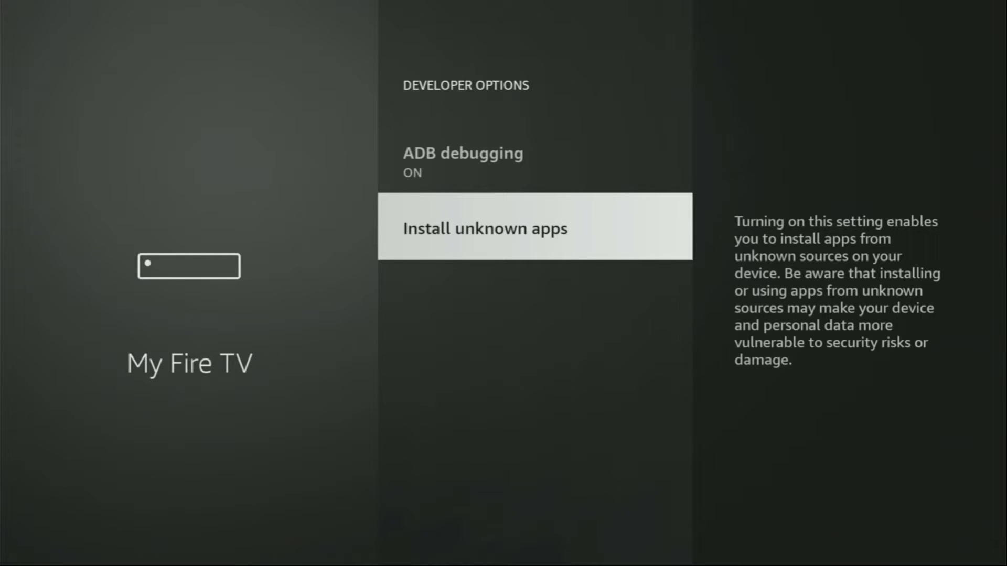
pyautogui.press('Return')
pyautogui.press('Down')
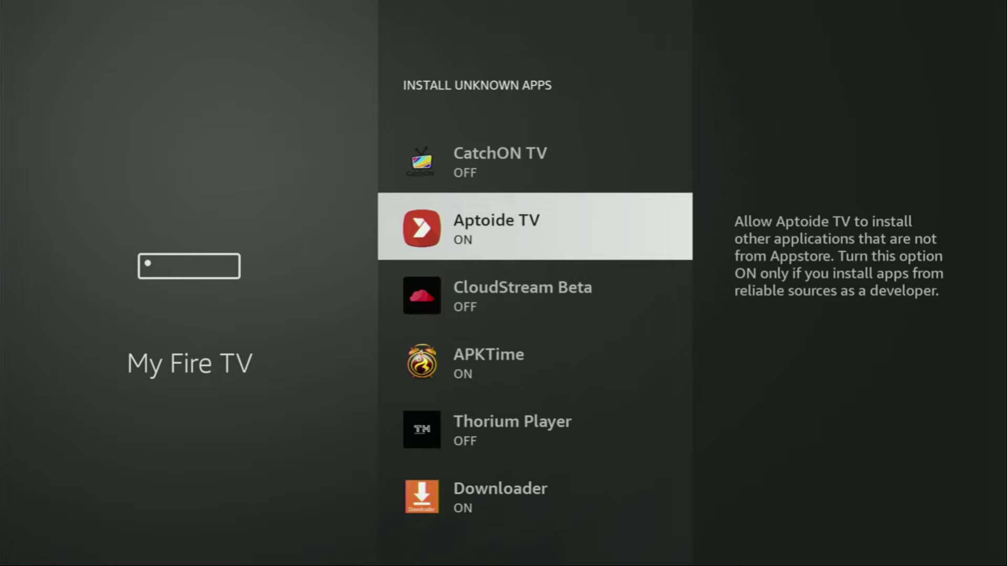
pyautogui.press('Down')
pyautogui.press('Down')
pyautogui.press('Down')
pyautogui.press('Down')
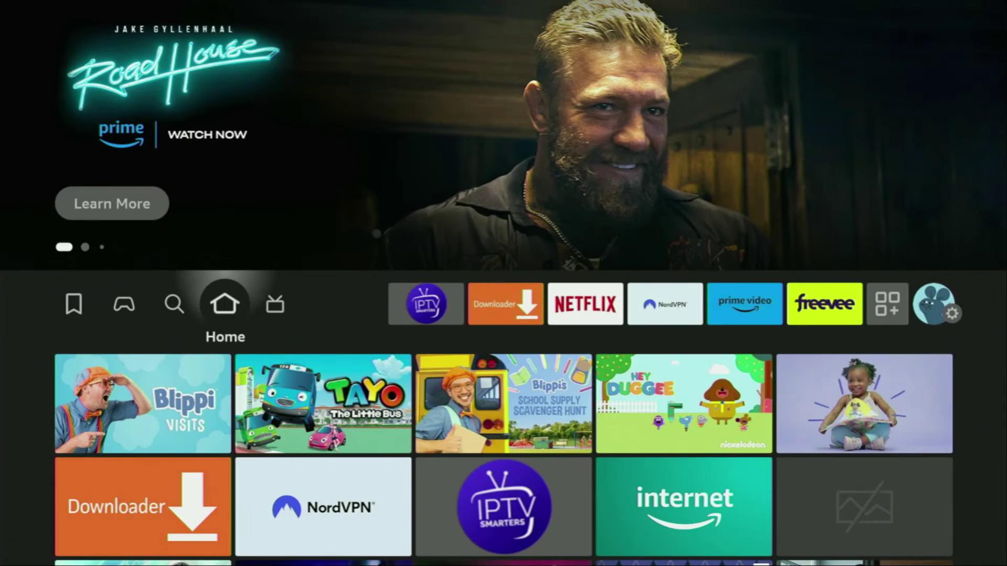
# Exit settings and move across Your Apps & Channels to the NordVPN tile
pyautogui.press('Right')
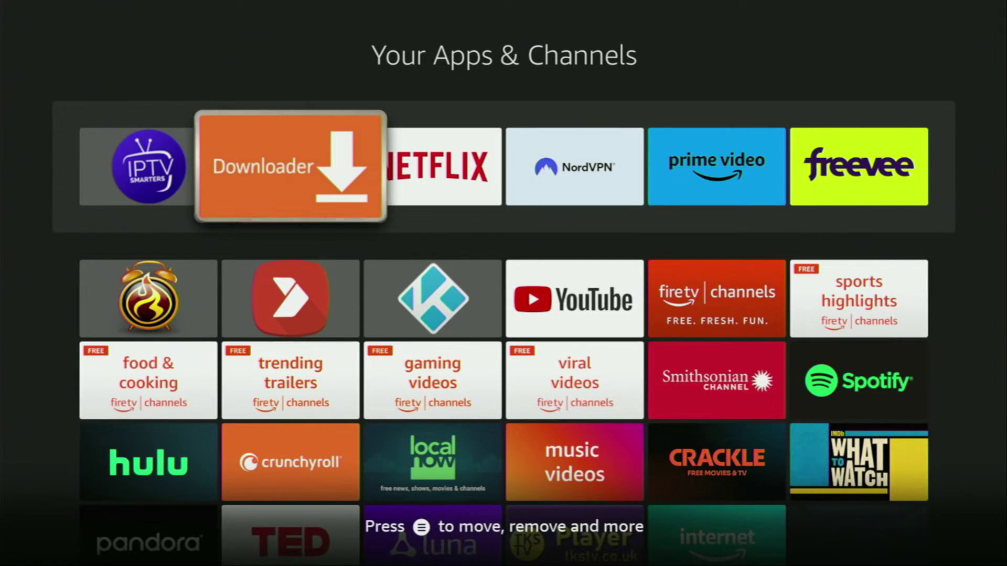
pyautogui.press('Right')
pyautogui.press('Right')
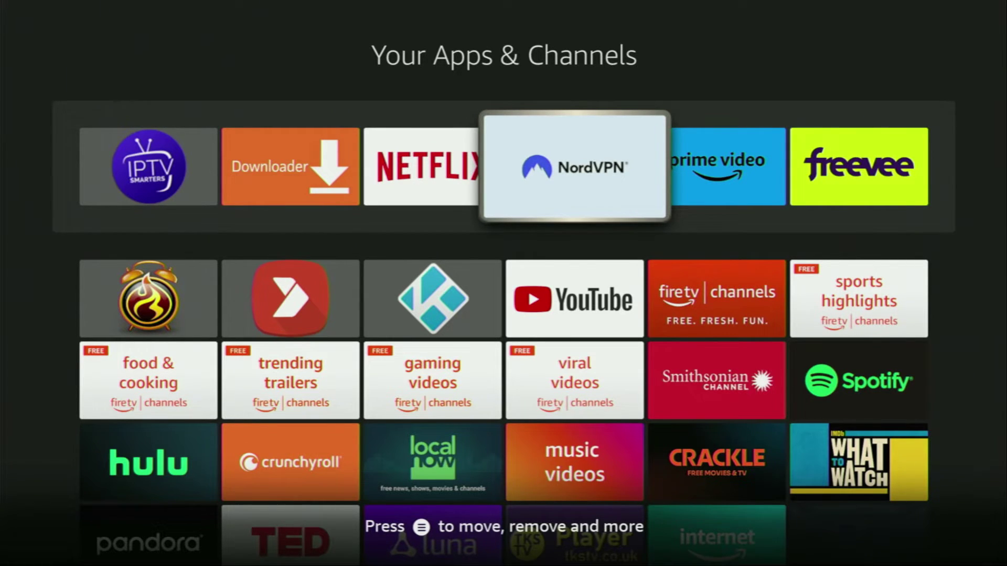
# Launch NordVPN and connect to France from the All Countries row
pyautogui.press('Return')
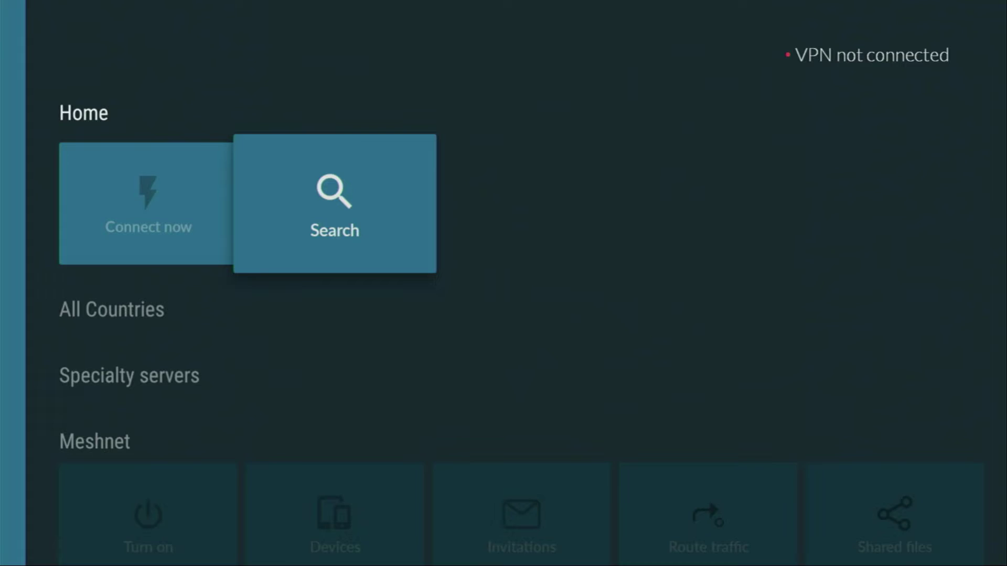
pyautogui.press('Down')
pyautogui.press('Right')
pyautogui.press('Right')
pyautogui.press('Right')
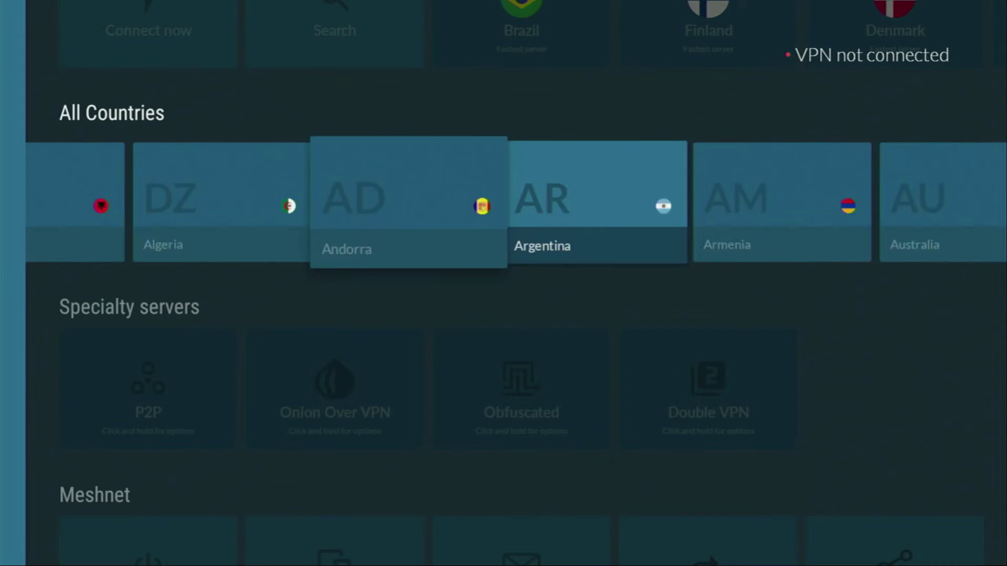
pyautogui.press('Right')
pyautogui.press('Right')
pyautogui.press('Right')
pyautogui.press('Right')
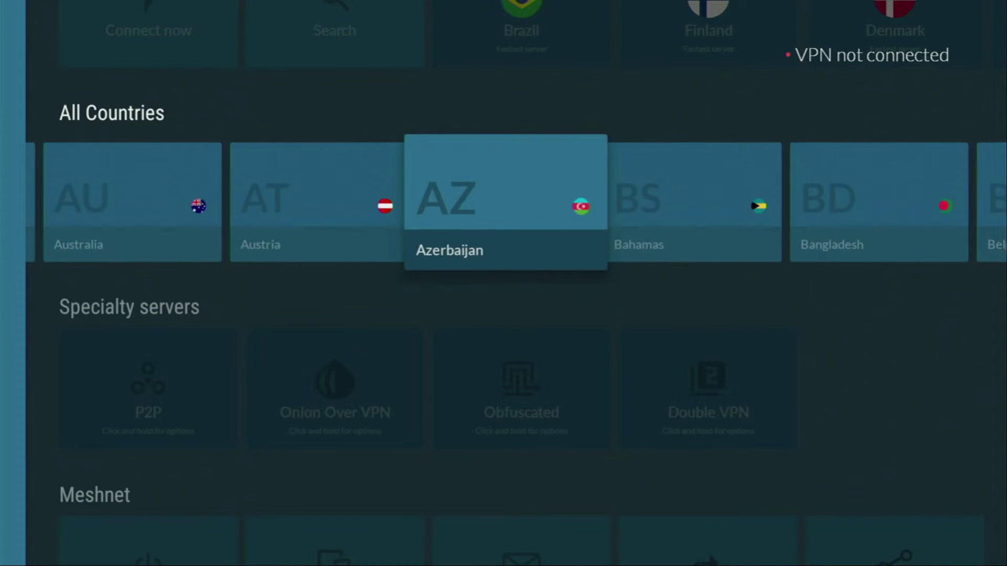
pyautogui.press('Right')
pyautogui.press('Right')
pyautogui.press('Right')
pyautogui.press('Right')
pyautogui.press('Right')
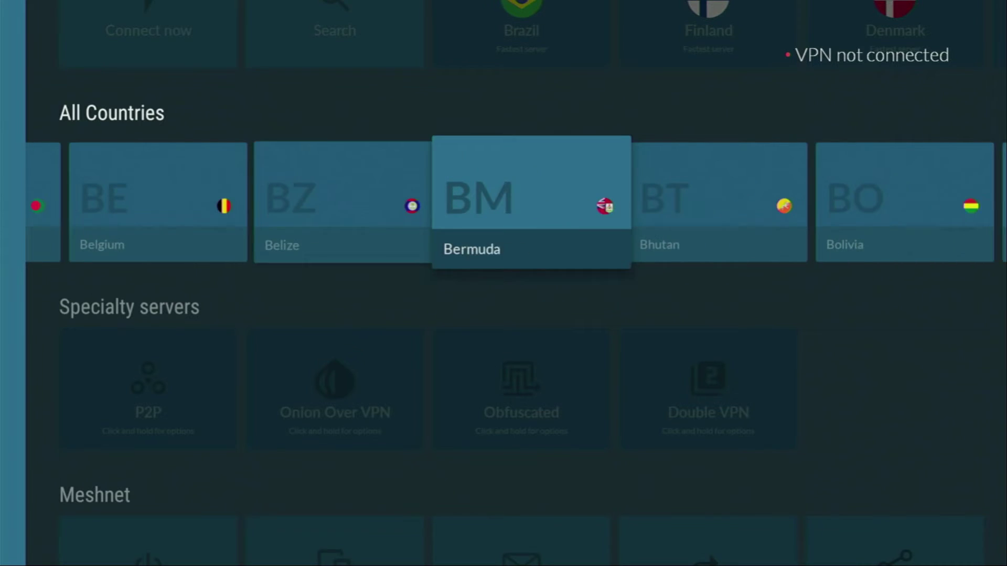
pyautogui.press('Right')
pyautogui.press('Right')
pyautogui.press('Right')
pyautogui.press('Right')
pyautogui.press('Right')
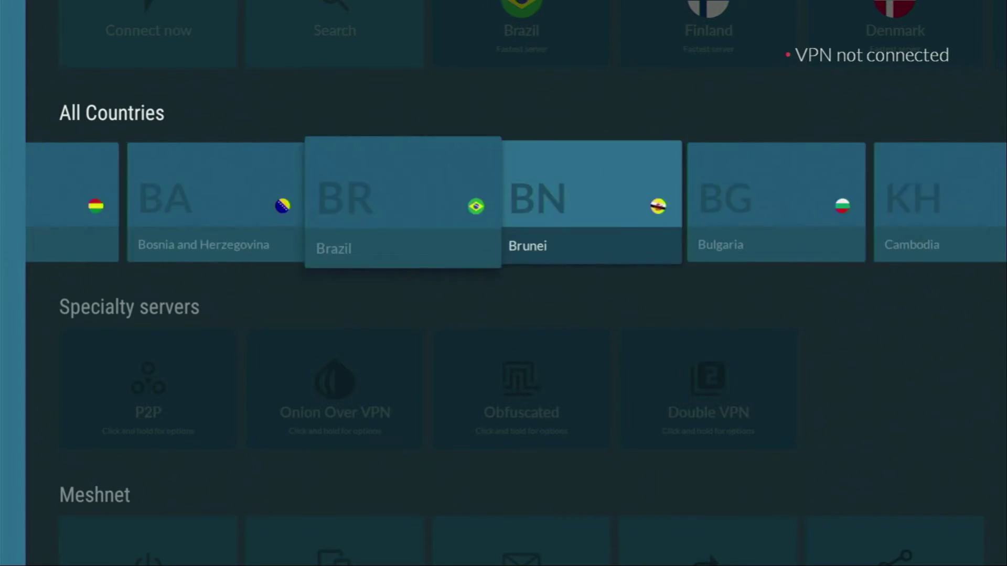
pyautogui.press('Right')
pyautogui.press('Right')
pyautogui.press('Right')
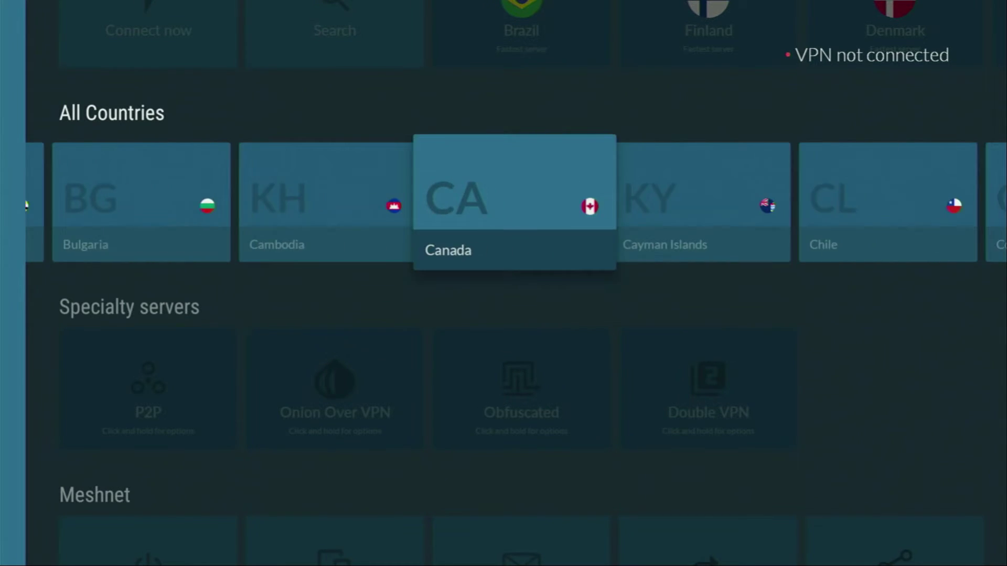
pyautogui.press('Right')
pyautogui.press('Right')
pyautogui.press('Right')
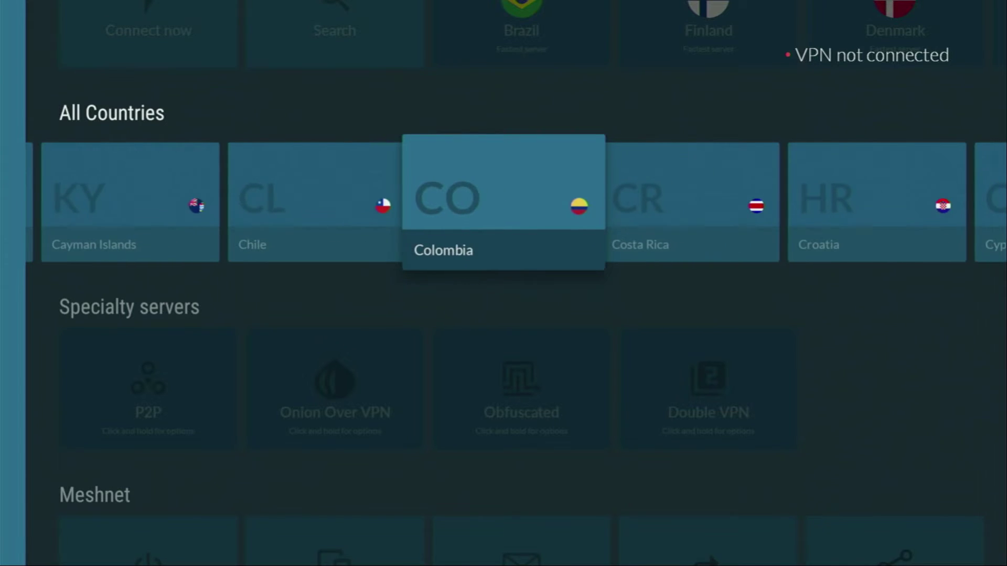
pyautogui.press('Right')
pyautogui.press('Right')
pyautogui.press('Right')
pyautogui.press('Right')
pyautogui.press('Right')
pyautogui.press('Right')
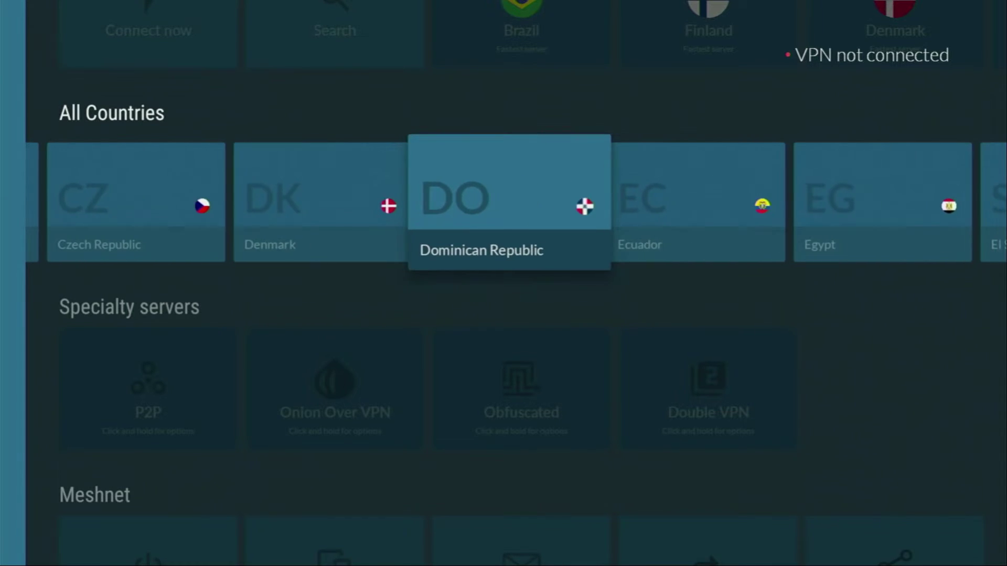
pyautogui.press('Right')
pyautogui.press('Right')
pyautogui.press('Right')
pyautogui.press('Right')
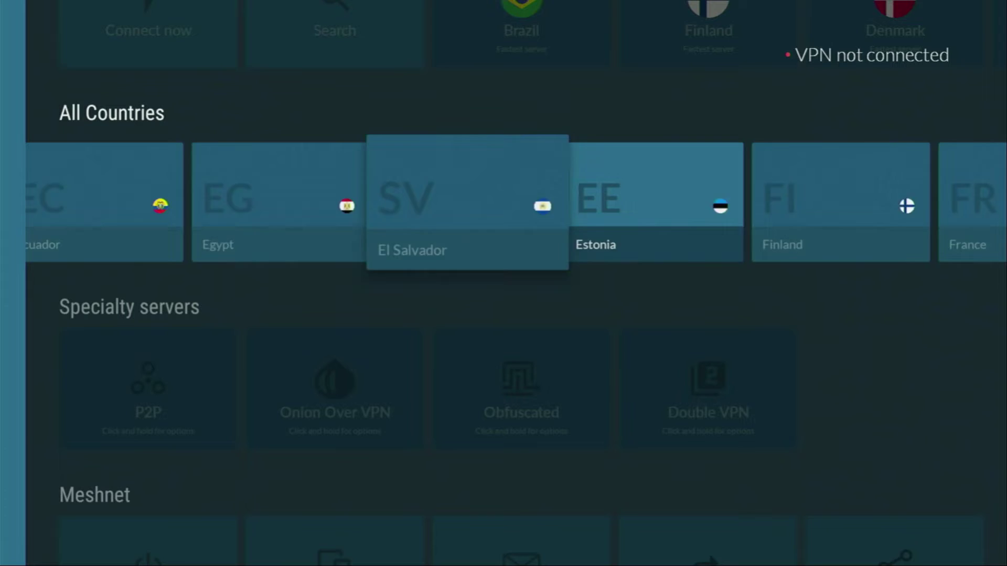
pyautogui.press('Right')
pyautogui.press('Right')
pyautogui.press('Return')
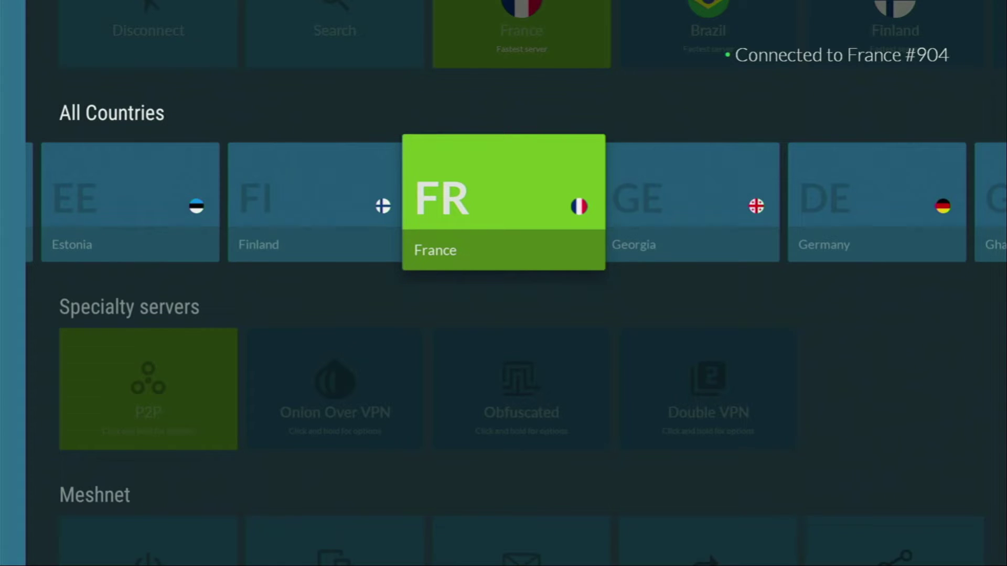
# Browse further along the NordVPN country list
pyautogui.press('Right')
pyautogui.press('Right')
pyautogui.press('Right')
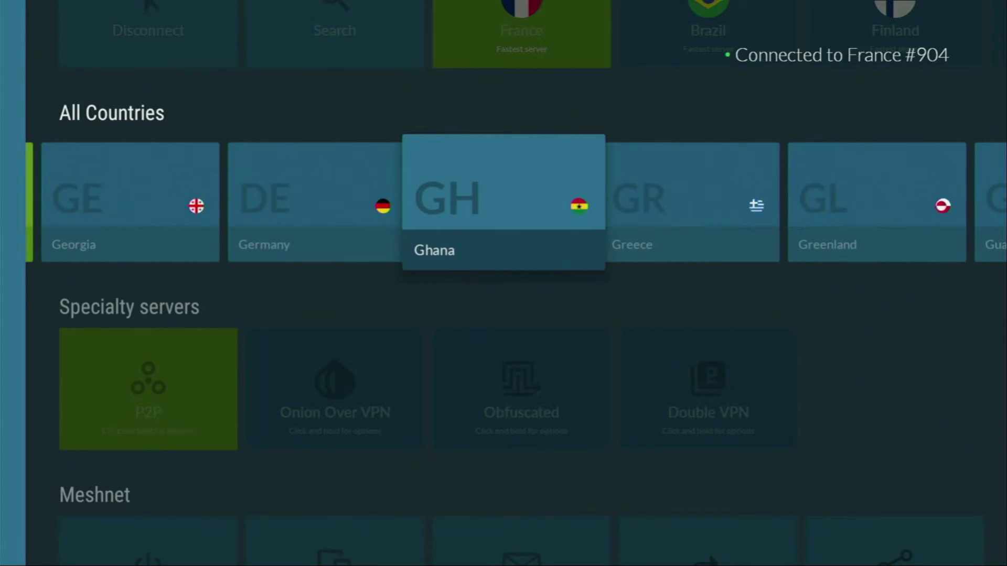
pyautogui.press('Right')
pyautogui.press('Right')
pyautogui.press('Right')
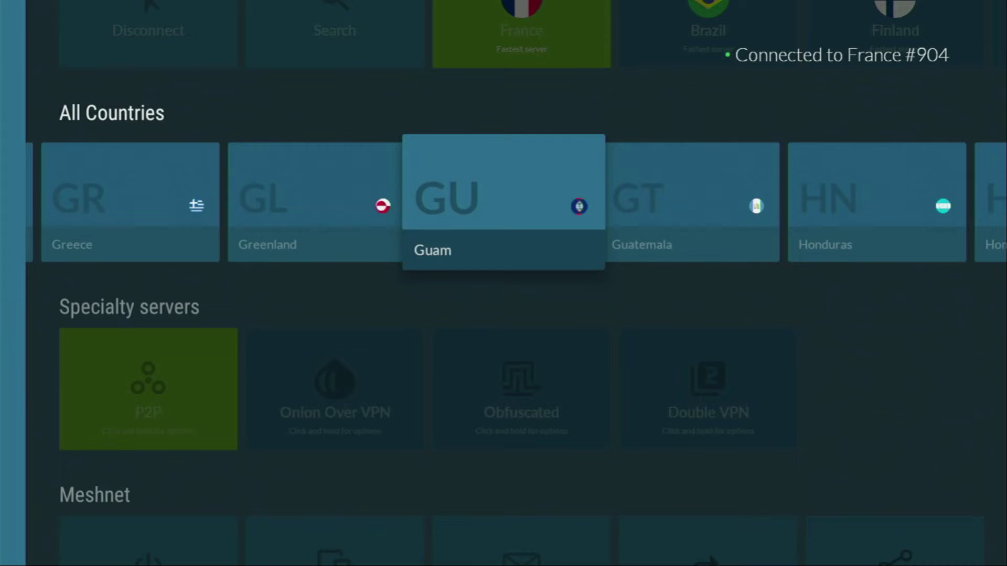
pyautogui.press('Right')
pyautogui.press('Right')
pyautogui.press('Right')
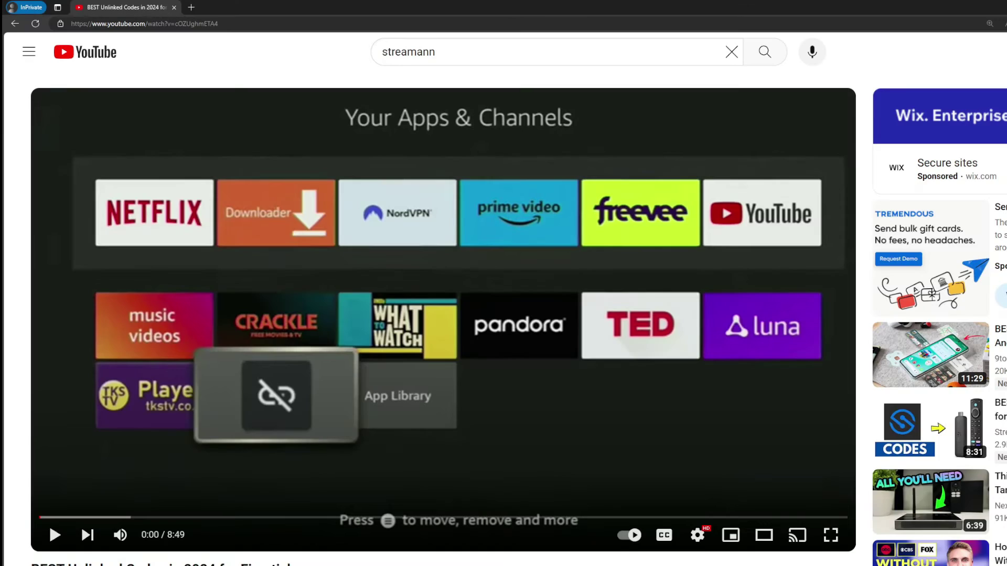
pyautogui.scroll(-7, 350, 325)
# Open the topvpnoffer.com NordVPN deal from the pinned comment and highlight its '3 months extra' headline
pyautogui.click(350, 325)
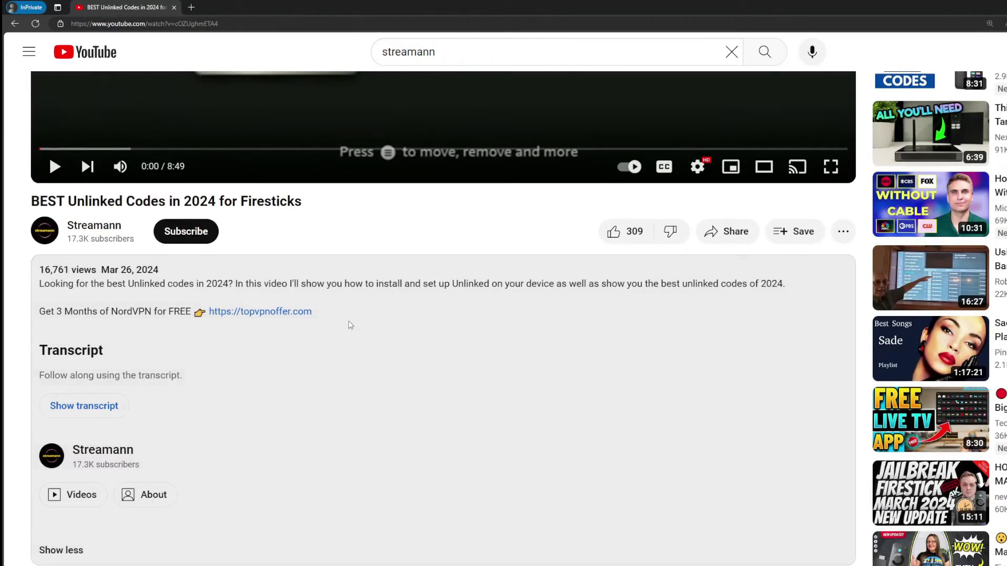
pyautogui.scroll(-4, 249, 330)
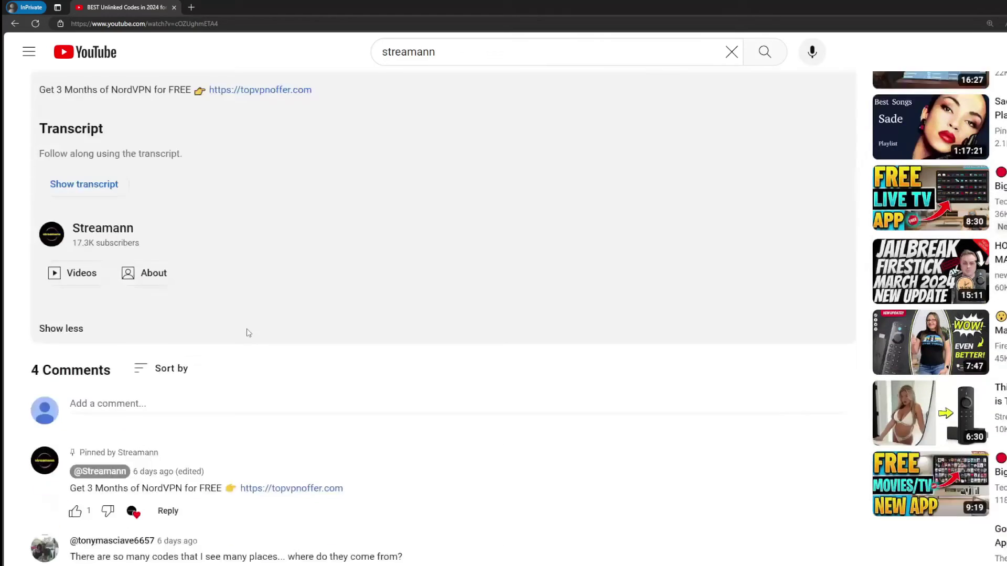
pyautogui.scroll(-1, 249, 333)
pyautogui.moveTo(342, 442); pyautogui.dragTo(241, 442)
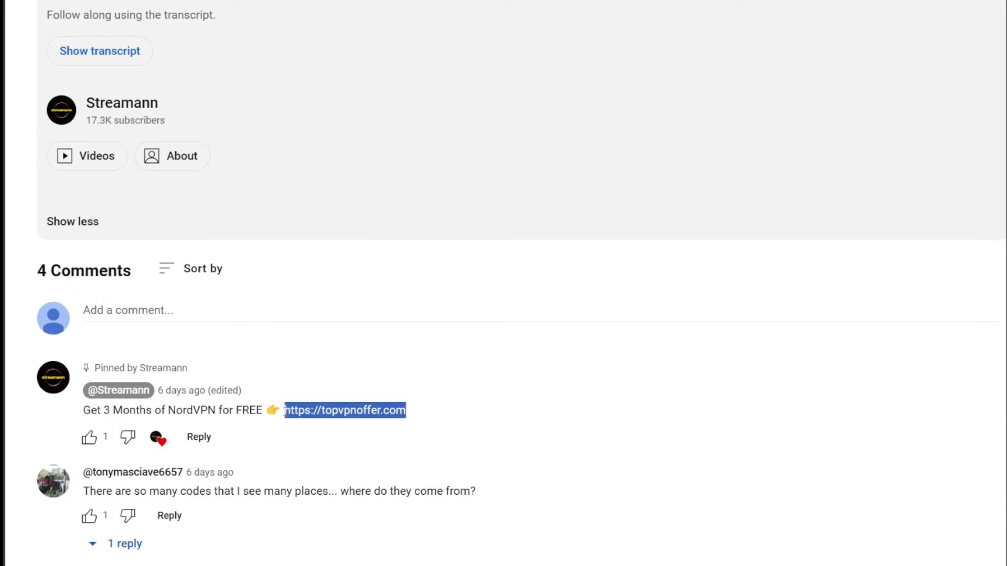
pyautogui.click(366, 410)
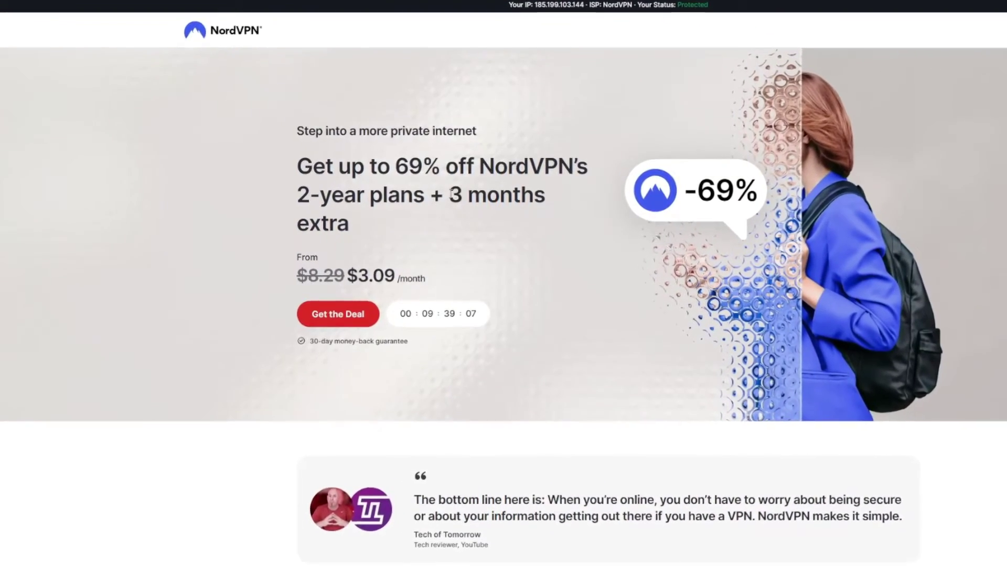
pyautogui.moveTo(451, 195); pyautogui.dragTo(549, 220)
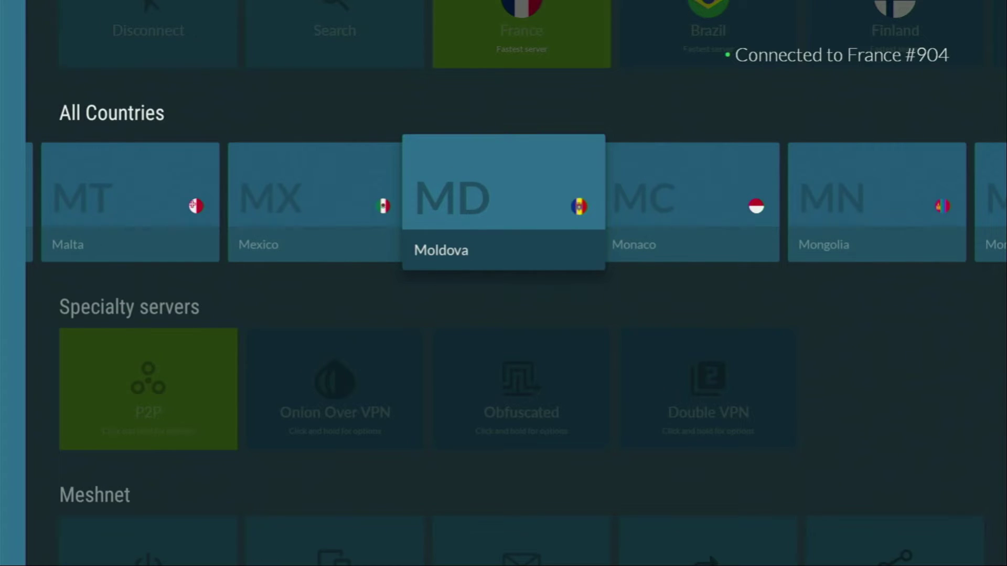
pyautogui.press('Right')
pyautogui.press('Right')
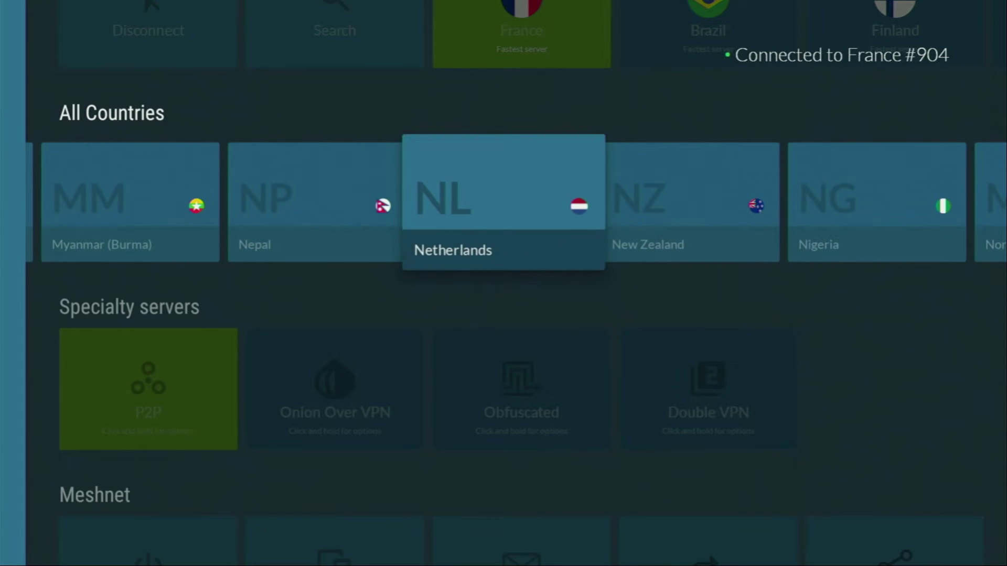
pyautogui.press('Up')
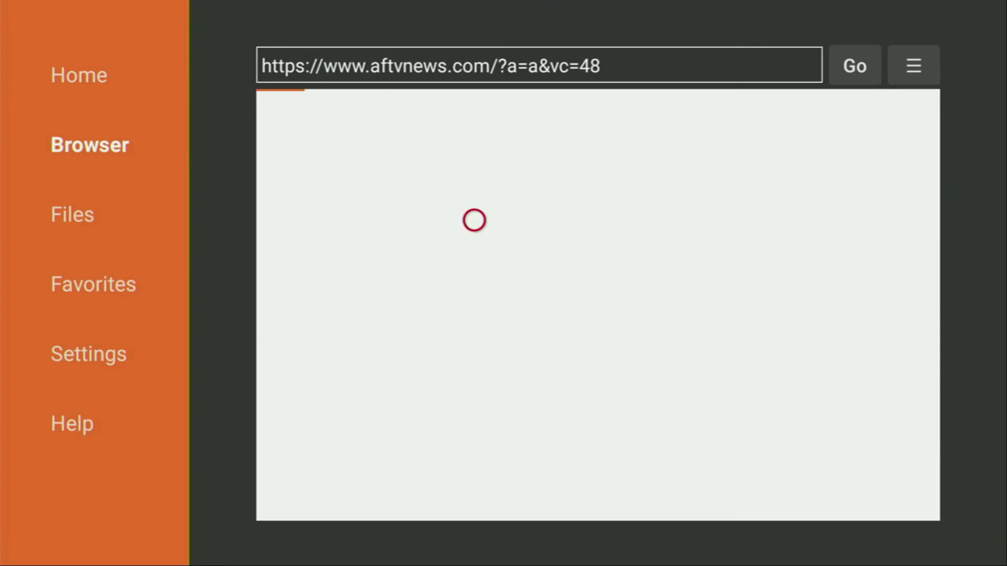
# Switch to Downloader's Home screen and select the URL entry box
pyautogui.press('Left')
pyautogui.press('Left')
pyautogui.press('Left')
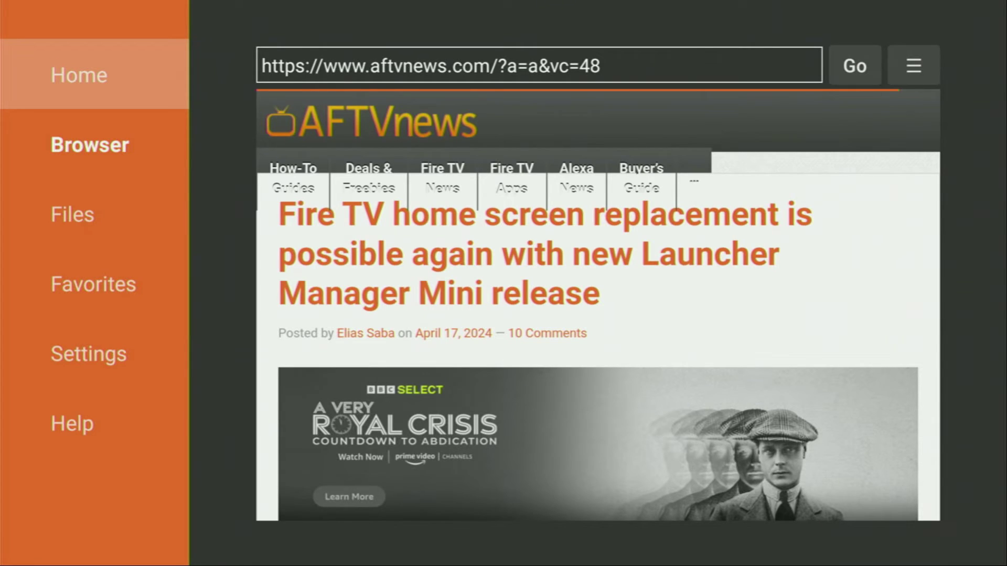
pyautogui.press('Return')
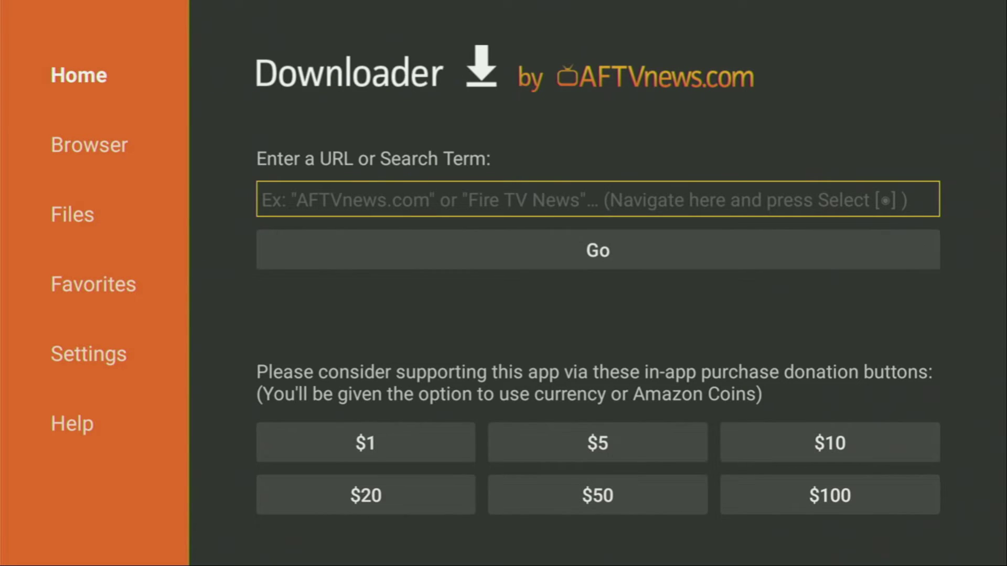
pyautogui.press('Return')
# Enter the code 28907 on the on-screen keyboard
pyautogui.press('Right')
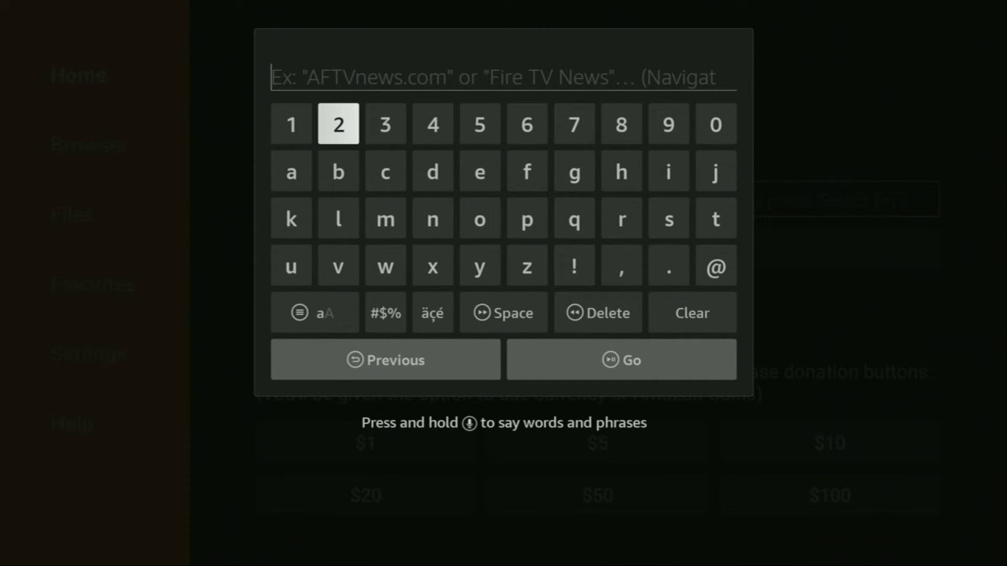
pyautogui.press('Return')
pyautogui.press('Left')
pyautogui.press('Left')
pyautogui.press('Left')
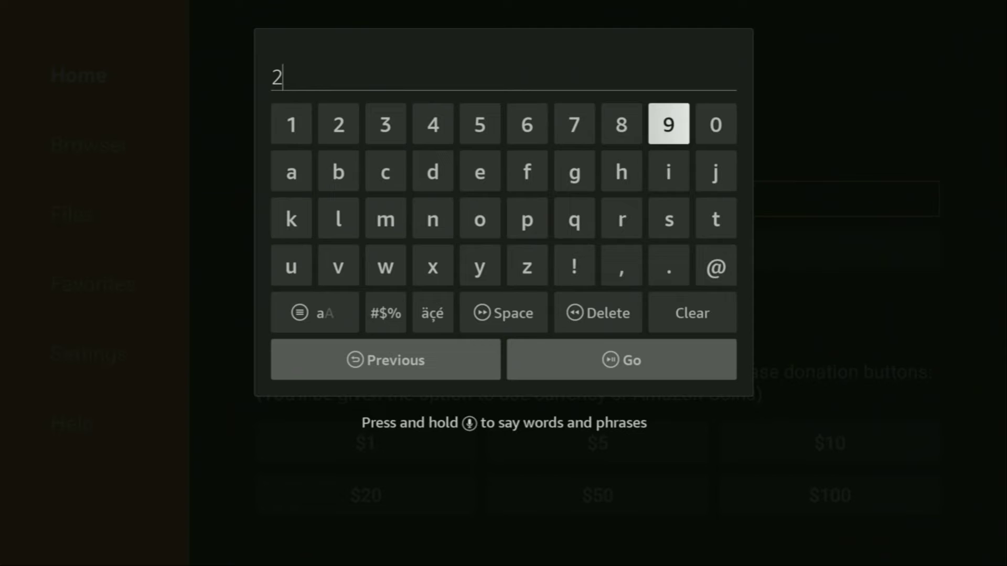
pyautogui.press('Left')
pyautogui.press('Return')
pyautogui.press('Right')
pyautogui.press('Return')
pyautogui.press('Right')
pyautogui.press('Return')
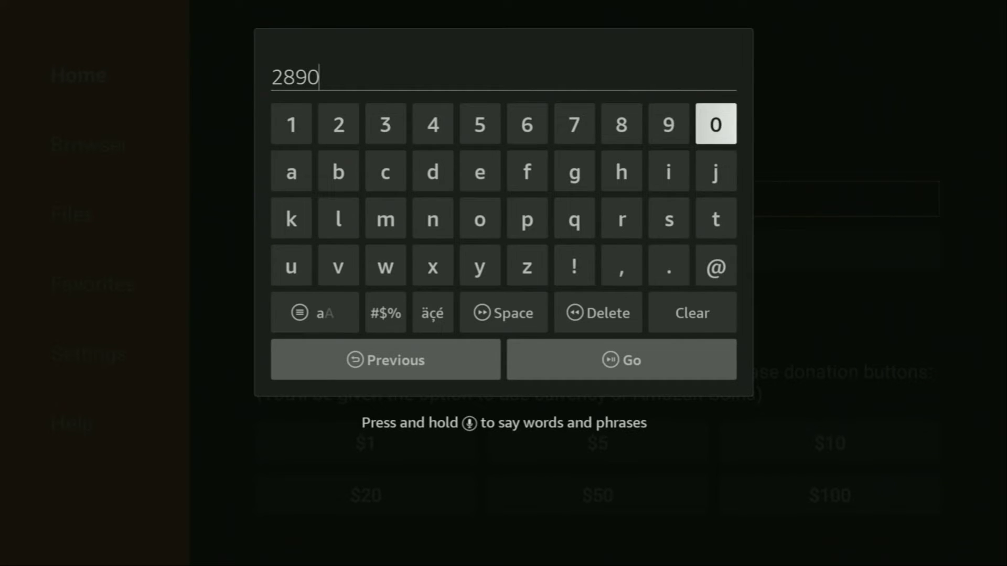
pyautogui.press('Left')
pyautogui.press('Left')
pyautogui.press('Left')
pyautogui.press('Return')
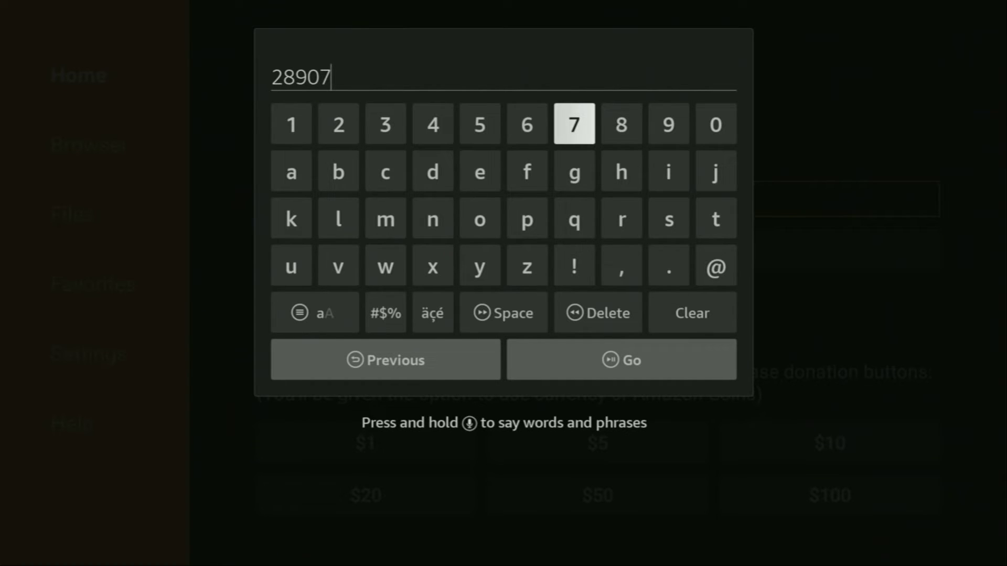
# Load code 28907's firetvsticks.com simple-downloads page and pick Playberry under IPTV Players
pyautogui.press('Down')
pyautogui.press('Down')
pyautogui.press('Down')
pyautogui.press('Down')
pyautogui.press('Return')
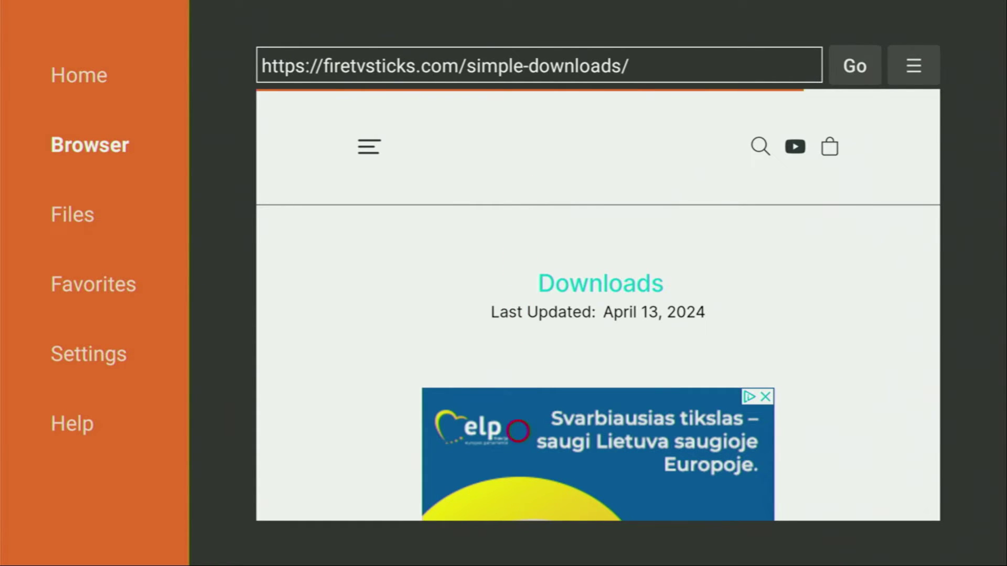
pyautogui.scroll(-3, 518, 499)
pyautogui.scroll(-10, 518, 499)
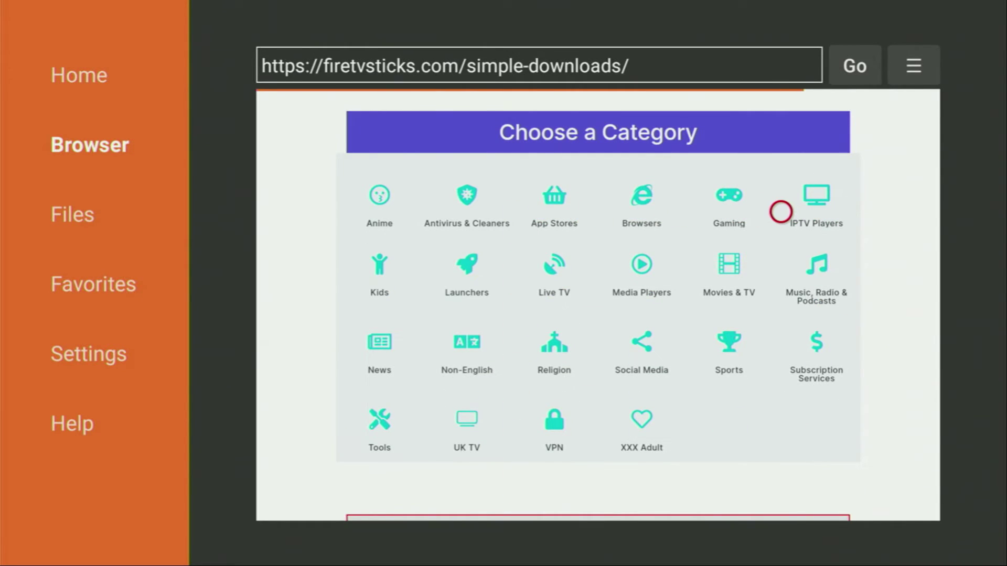
pyautogui.click(815, 212)
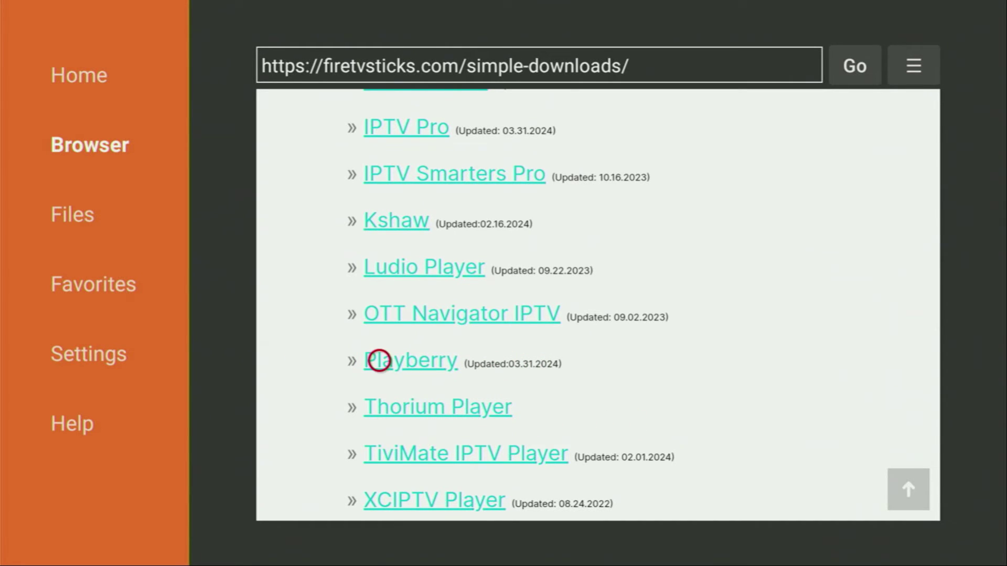
pyautogui.click(378, 361)
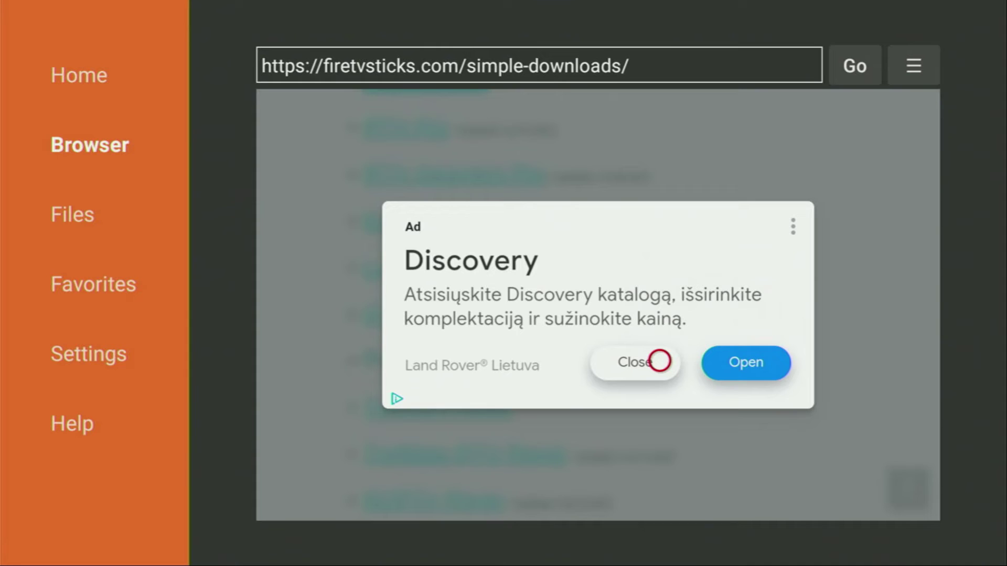
# Dismiss the pop-up ad and download Playberry's Fire / Android TV APK
pyautogui.click(660, 360)
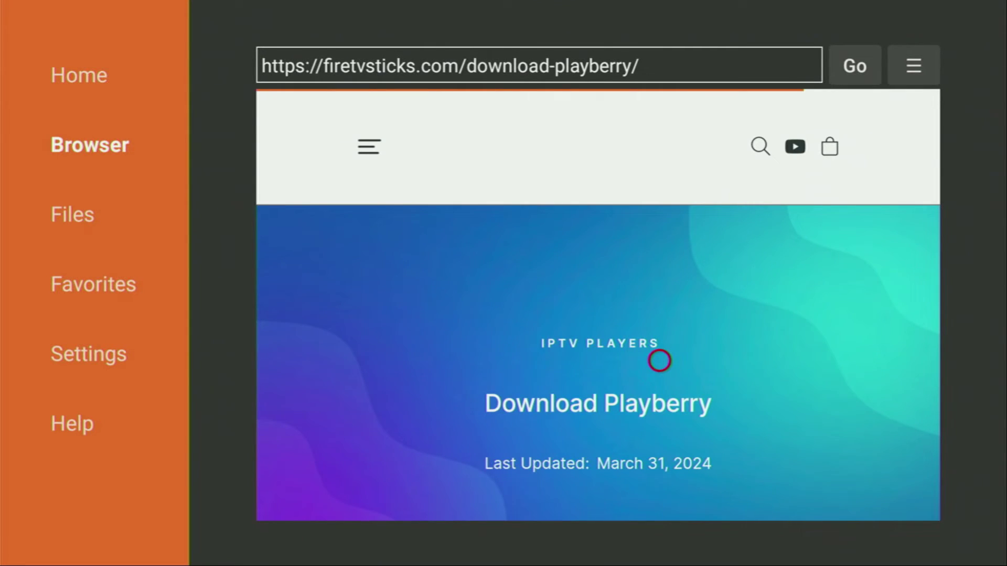
pyautogui.scroll(-10, 660, 430)
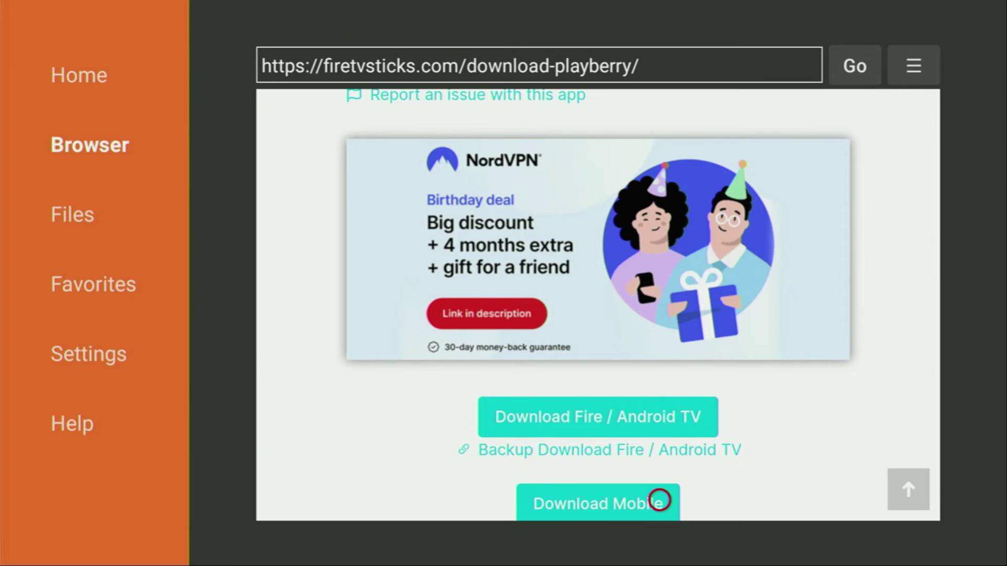
pyautogui.scroll(-5, 660, 501)
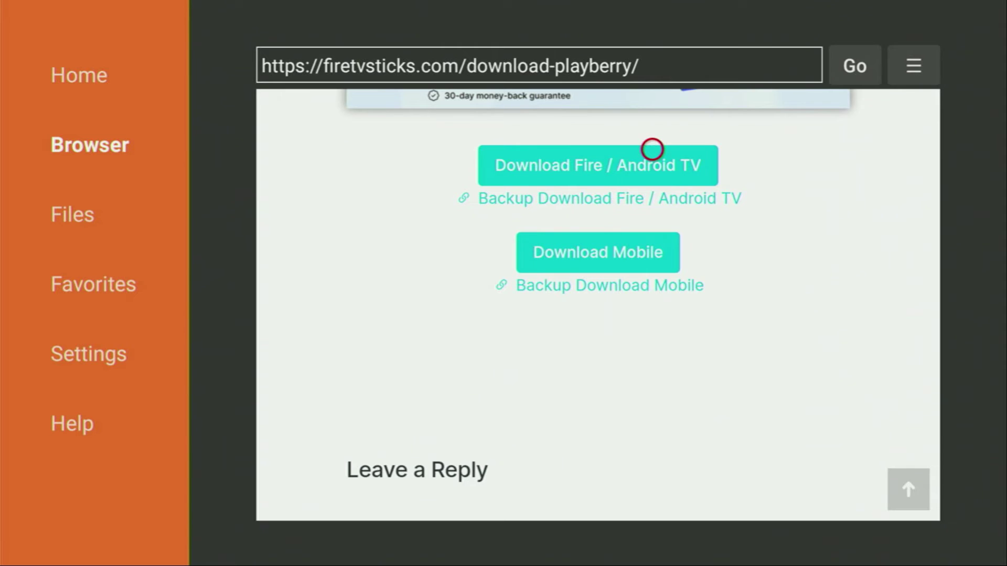
pyautogui.click(651, 150)
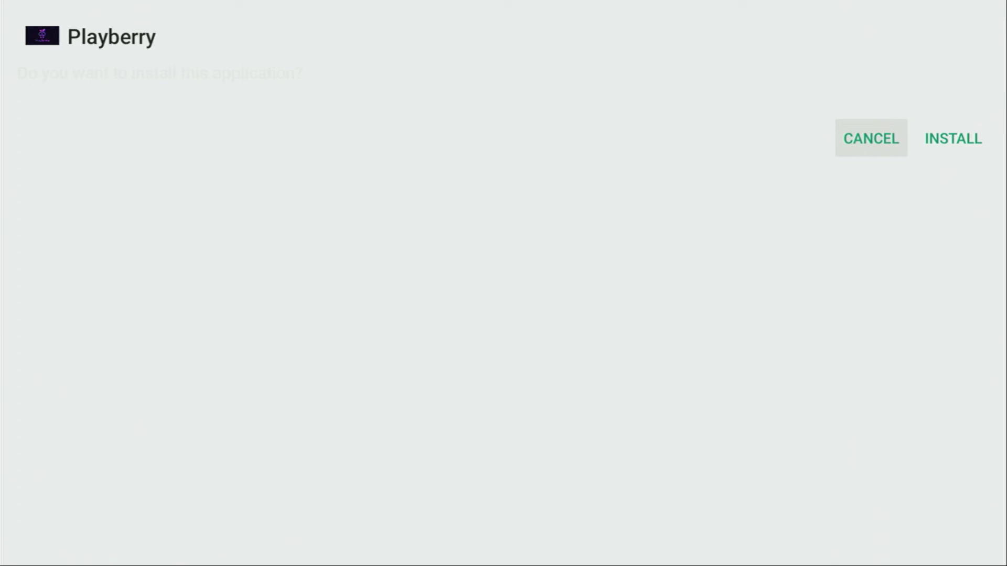
# Install Playberry and finish with DONE without launching it
pyautogui.press('Right')
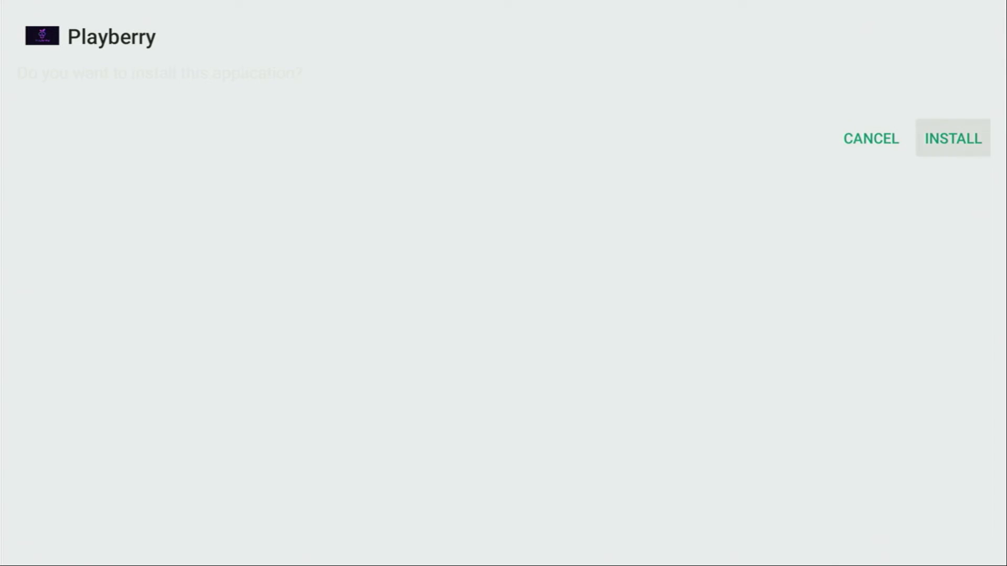
pyautogui.press('Return')
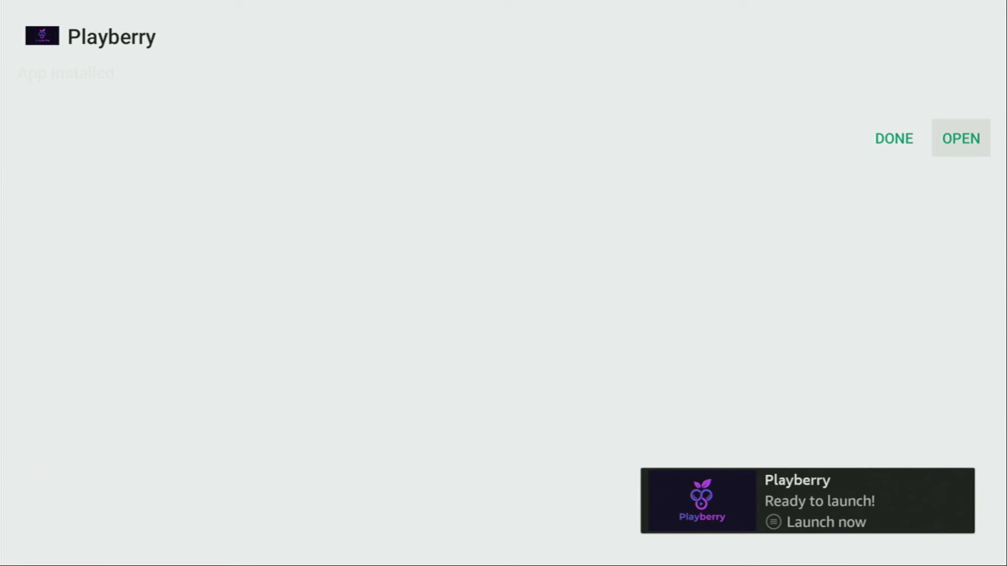
pyautogui.press('Left')
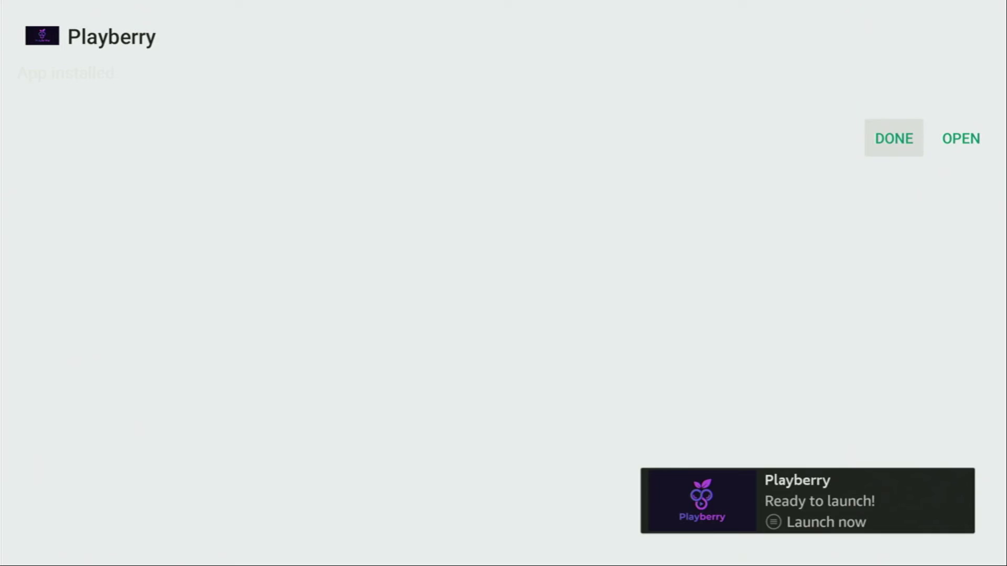
pyautogui.press('Return')
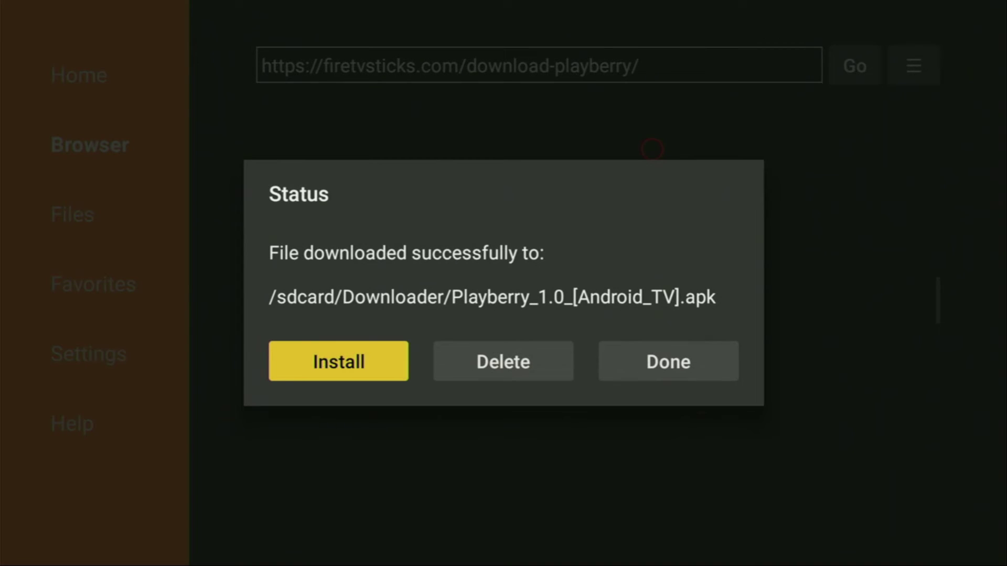
# Delete the downloaded Playberry APK from Downloader's Status dialog
pyautogui.press('Right')
pyautogui.press('Return')
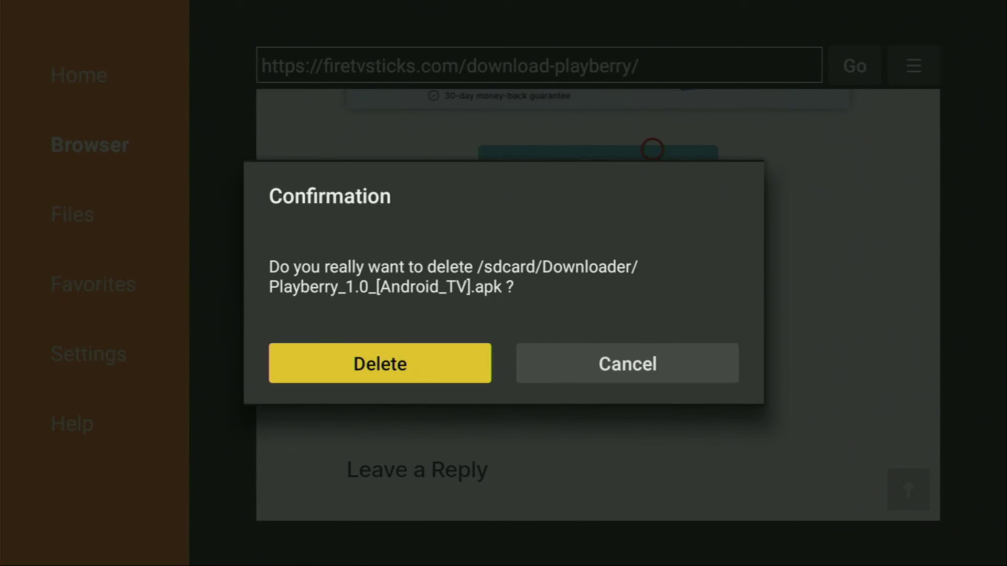
pyautogui.press('Return')
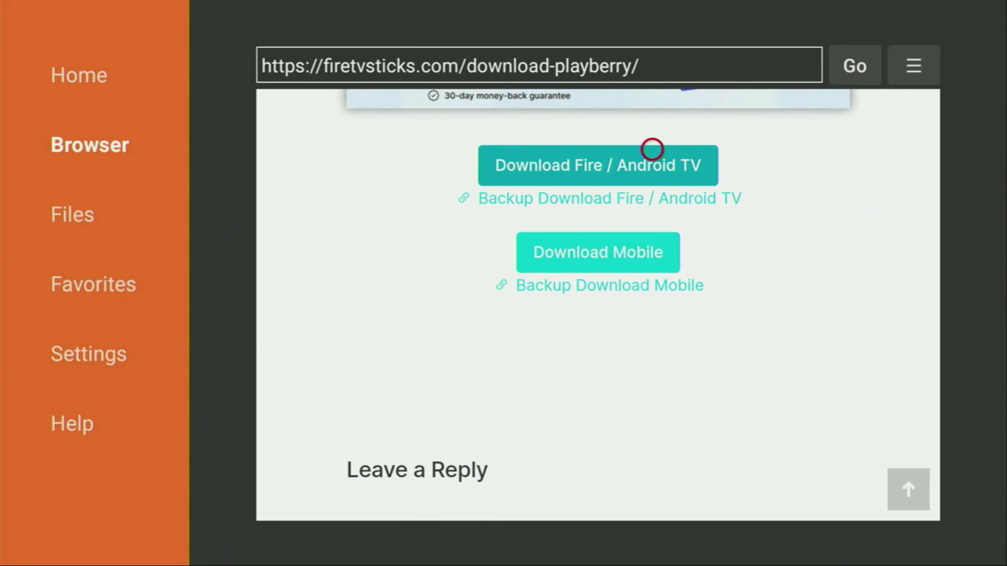
# From Home, find the Playberry tile in Your Apps & Channels and move it to the front
pyautogui.press('Home')
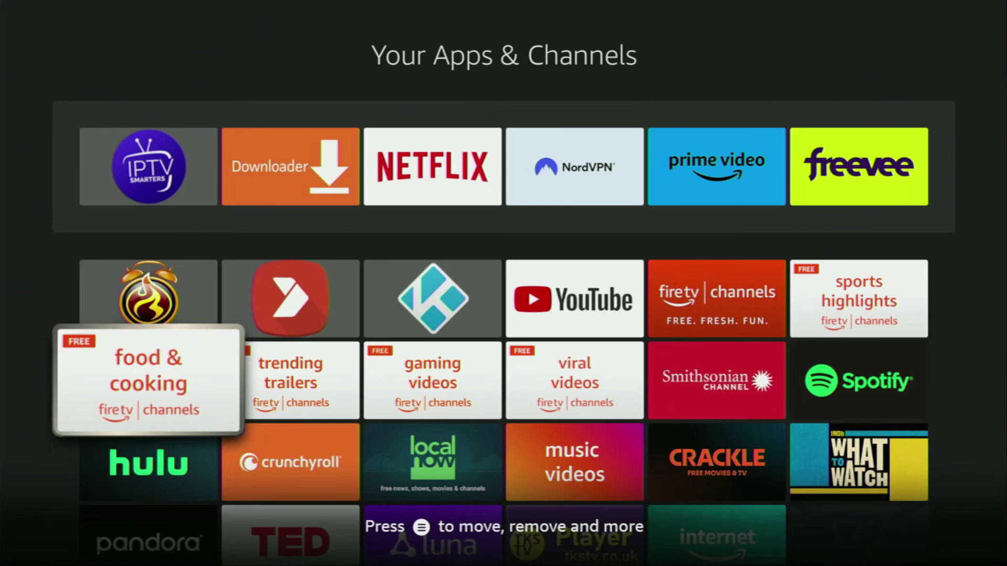
pyautogui.press('Down')
pyautogui.press('Down')
pyautogui.press('Down')
pyautogui.press('Right')
pyautogui.press('Right')
pyautogui.press('Right')
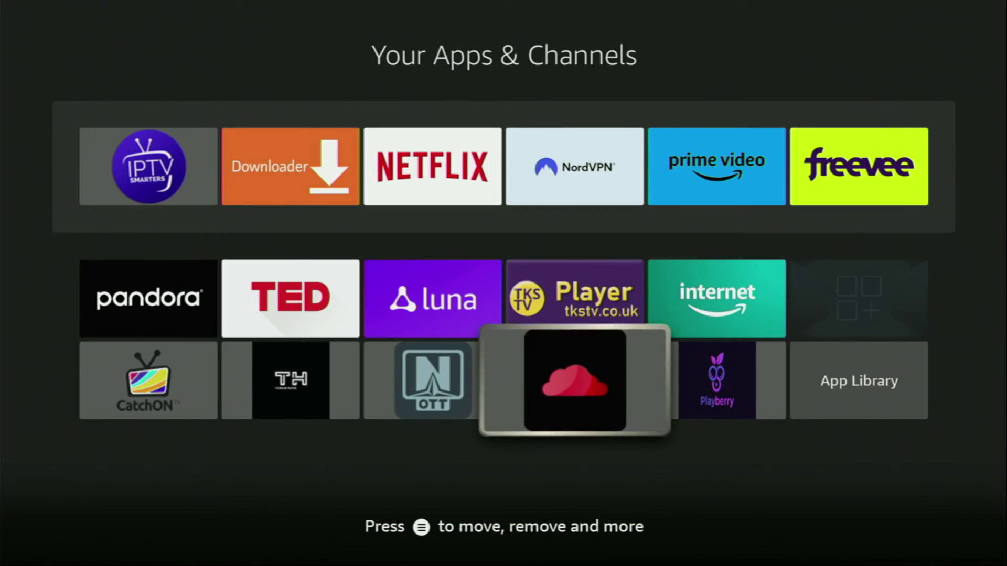
pyautogui.press('Right')
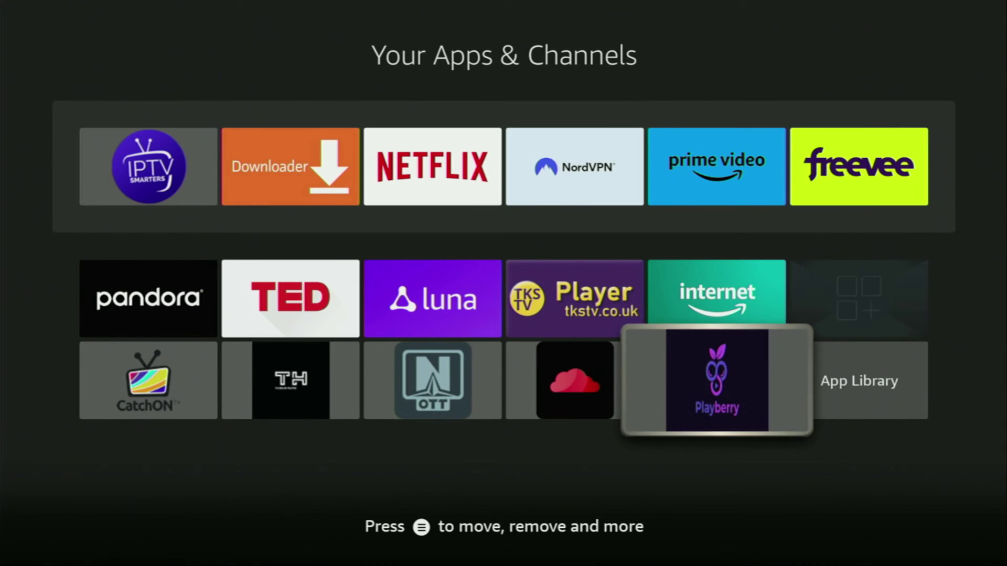
pyautogui.press('Menu')
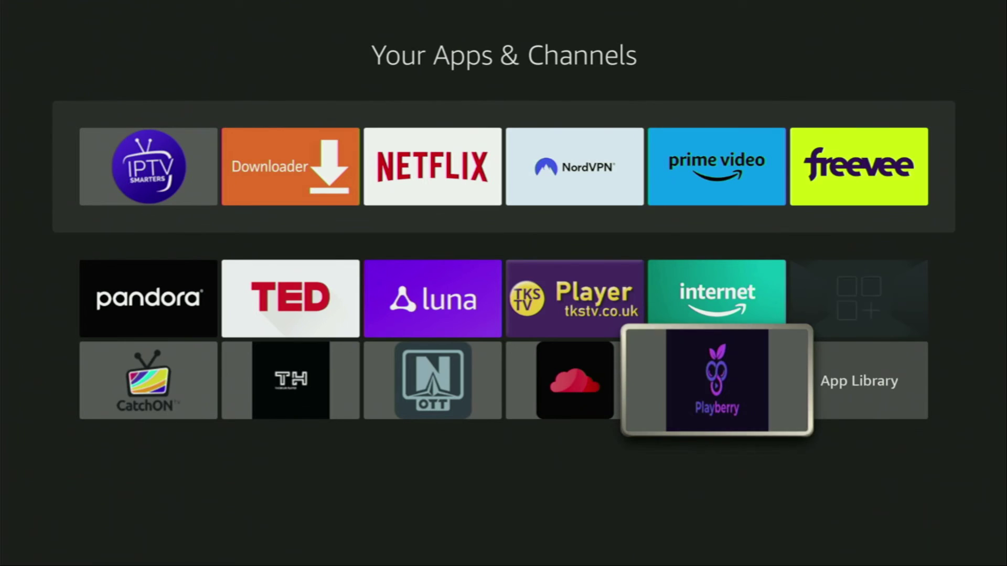
pyautogui.press('Down')
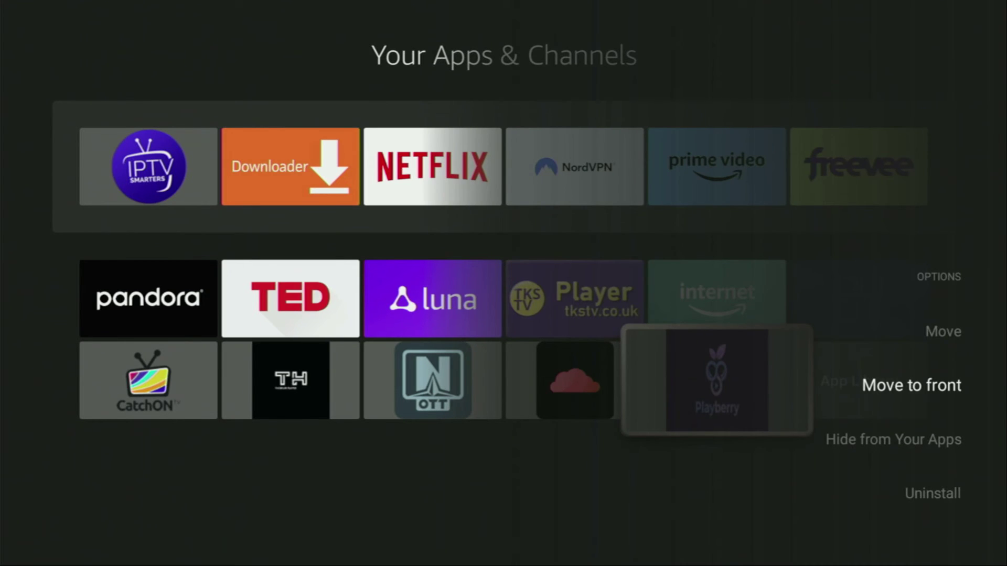
pyautogui.press('Return')
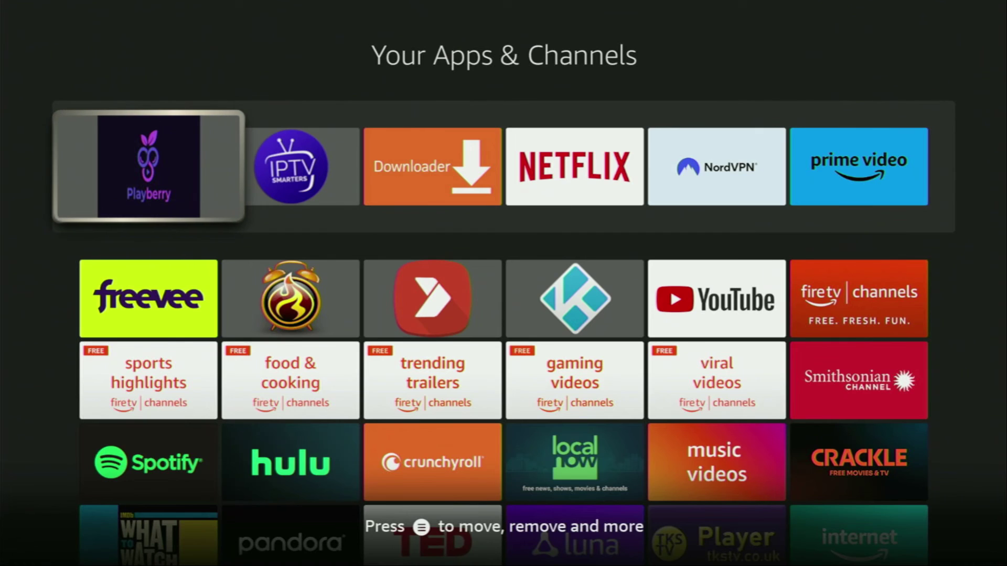
# Check the top row across to NordVPN, then exit fullscreen to the video's watch page
pyautogui.press('Right')
pyautogui.press('Right')
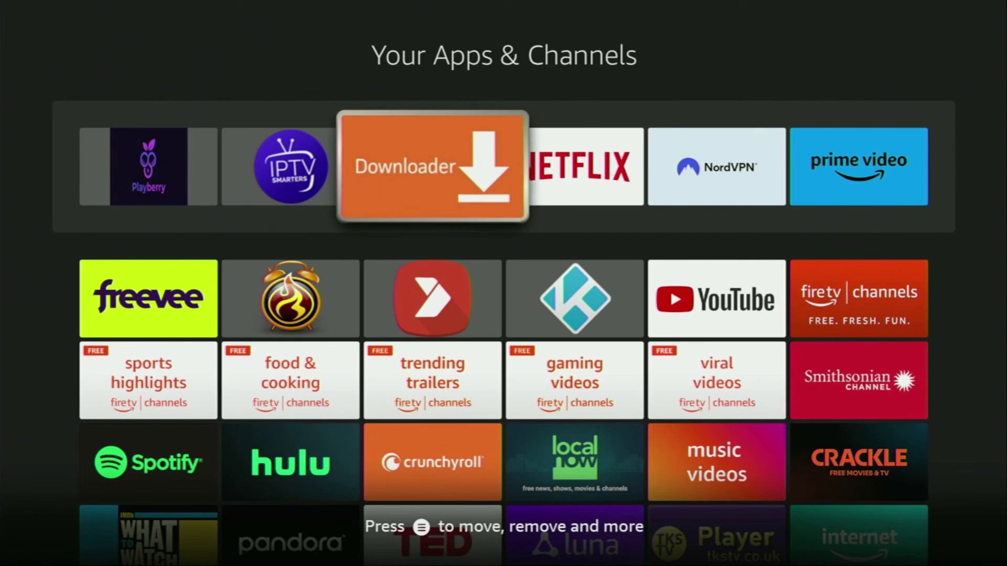
pyautogui.press('Right')
pyautogui.press('Right')
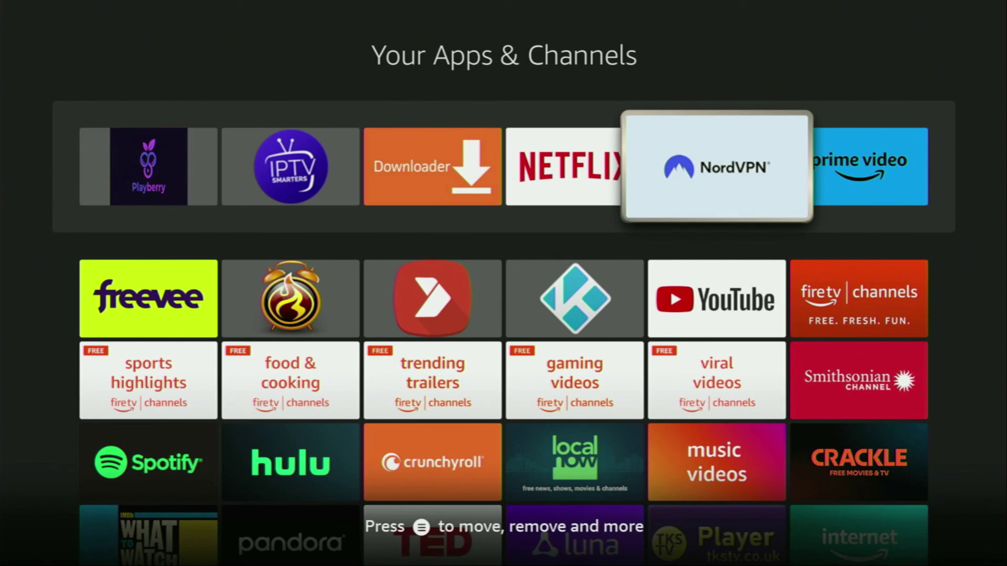
pyautogui.press('Escape')
# Expand the description, open the pinned comment's topvpnoffer.com link, and highlight the '3 months extra' headline
pyautogui.scroll(-7, 357, 449)
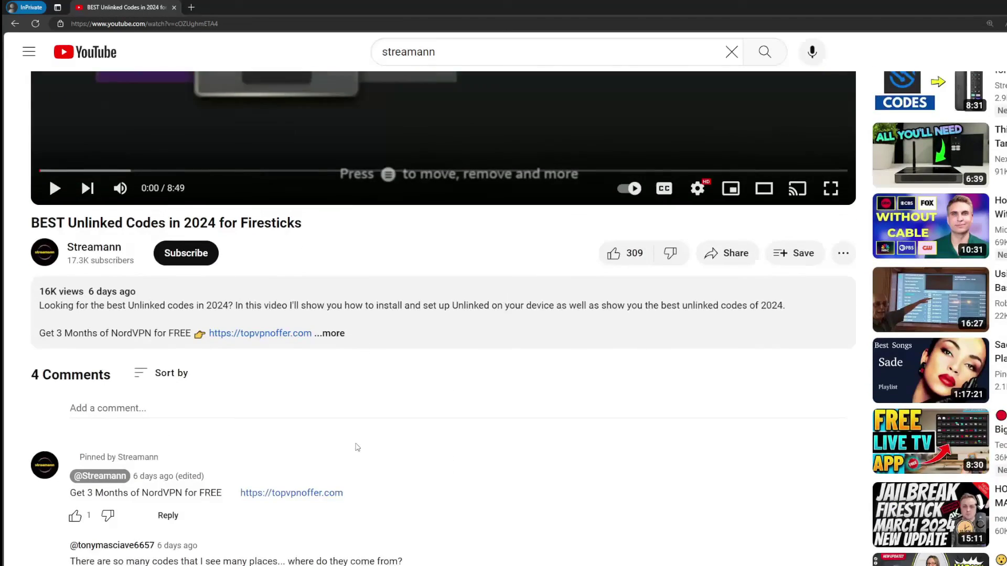
pyautogui.click(333, 311)
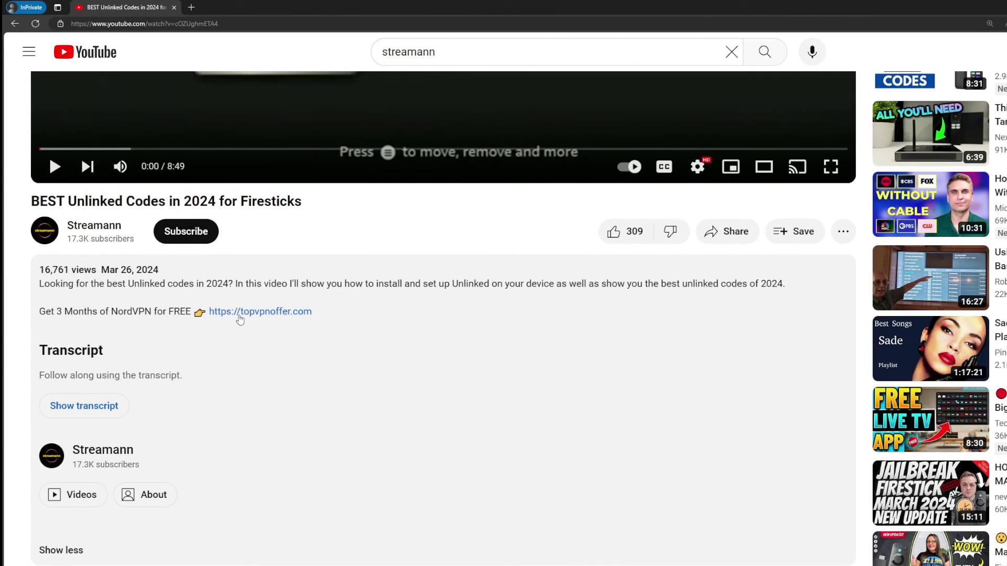
pyautogui.scroll(-5, 239, 320)
pyautogui.moveTo(369, 436); pyautogui.dragTo(244, 435)
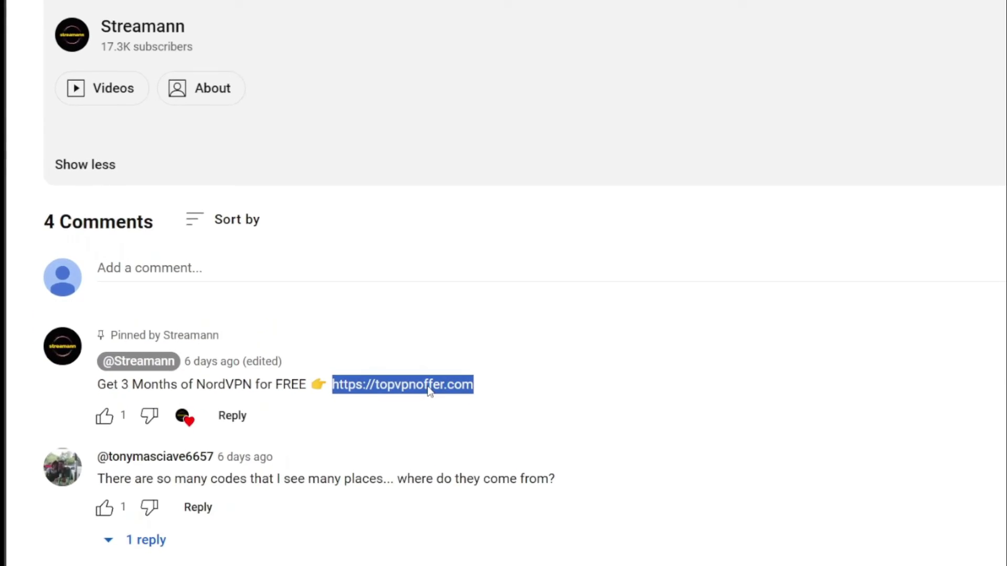
pyautogui.click(361, 413)
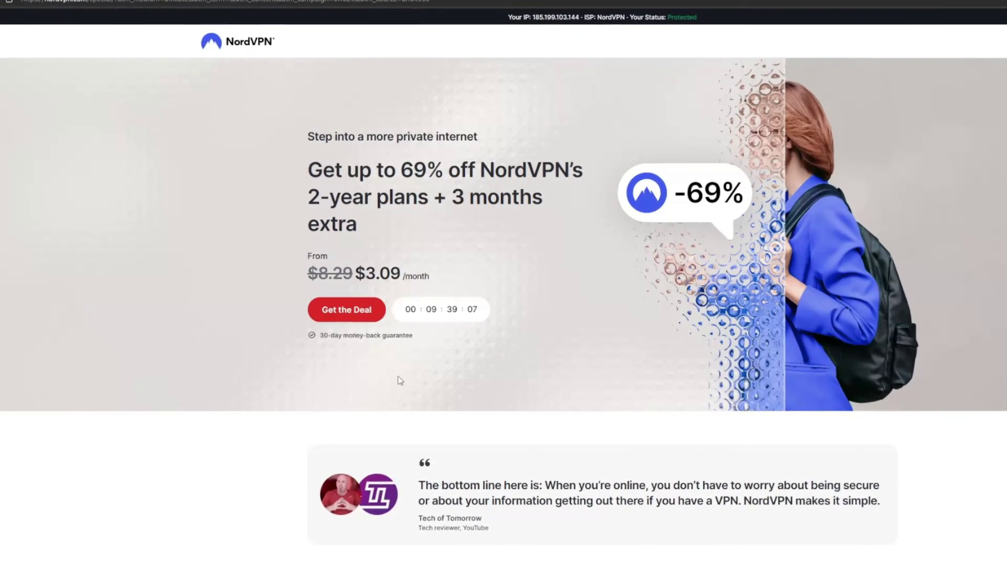
pyautogui.moveTo(448, 195); pyautogui.dragTo(561, 218)
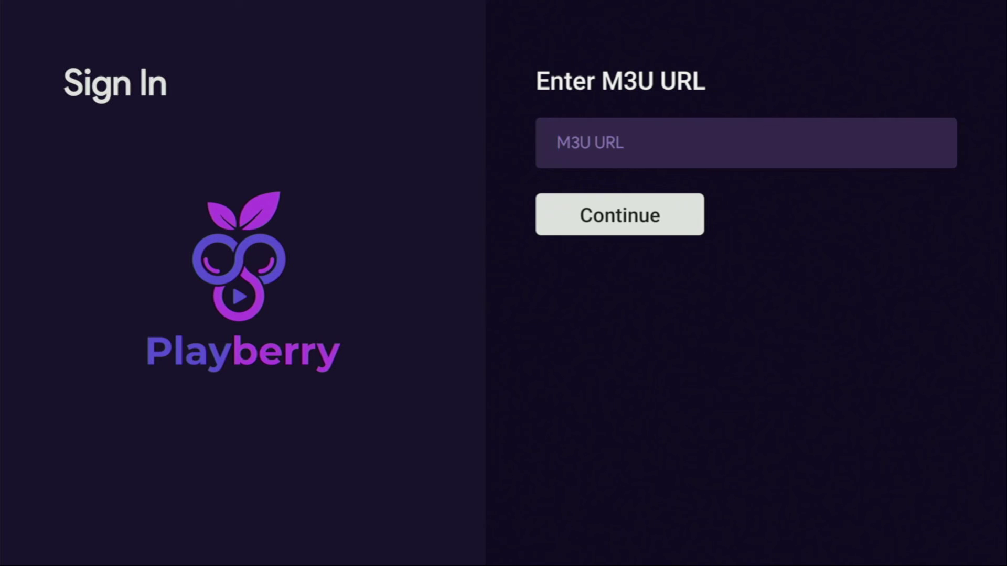
# On Playberry's Sign In screen, move focus from the empty M3U URL field down to Continue
pyautogui.press('Down')
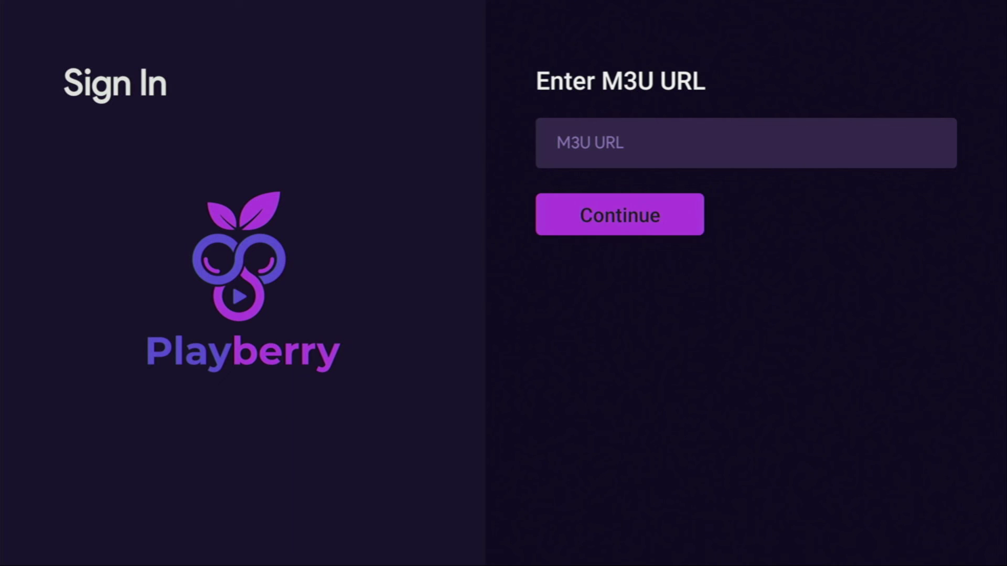